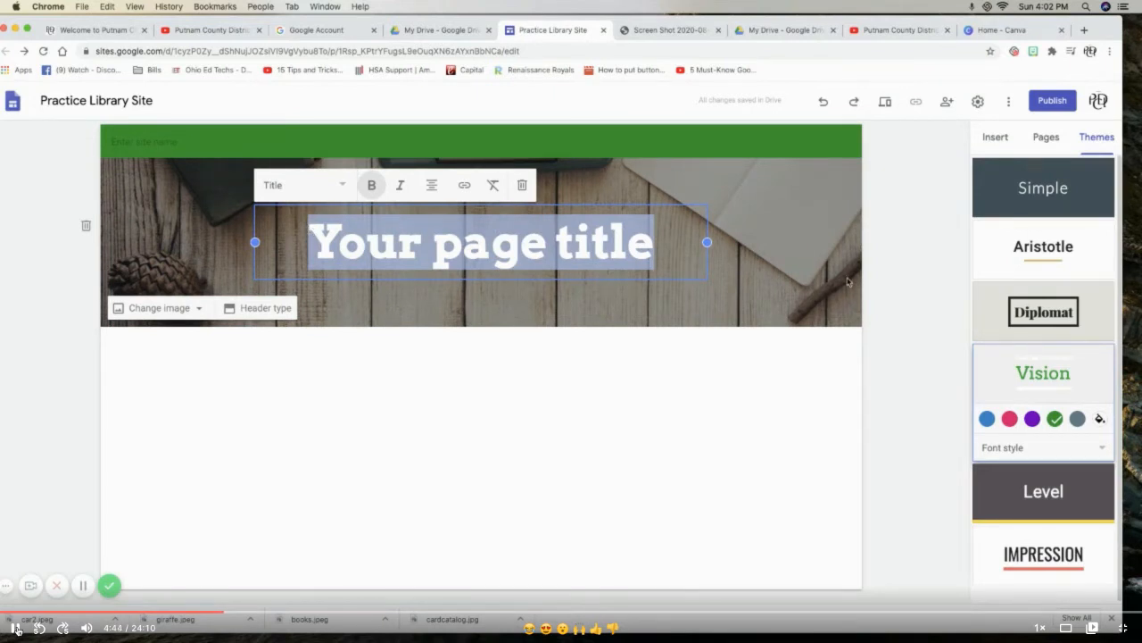
- Replace the page title with "Library Demonstration", widen its text box to fit on one line, and centre it in the header
type("Library ")
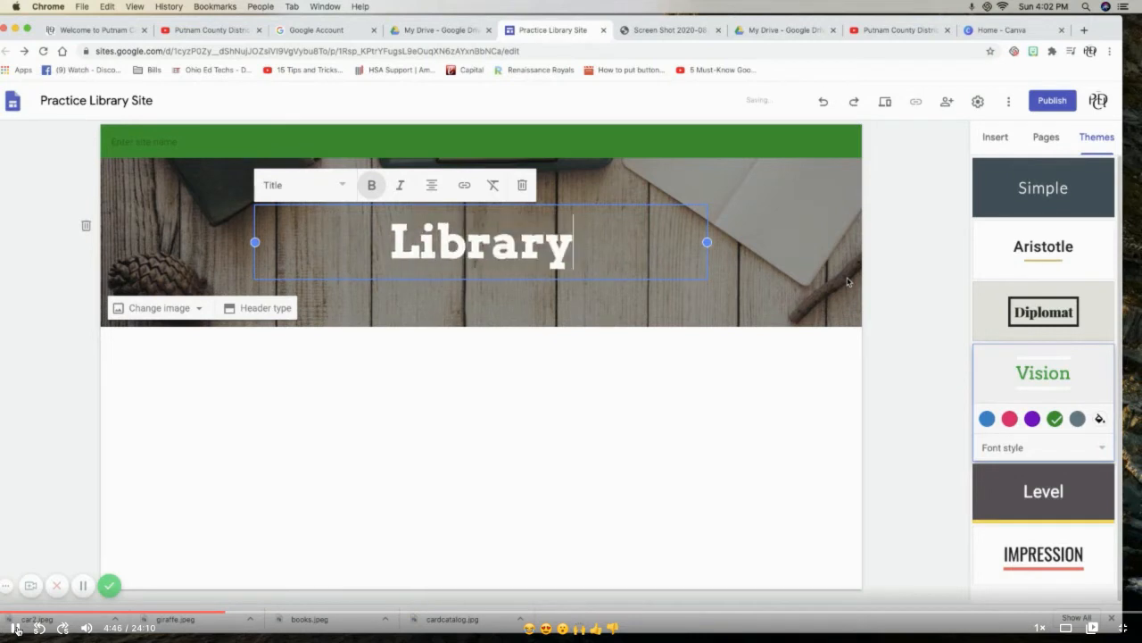
type("Demo")
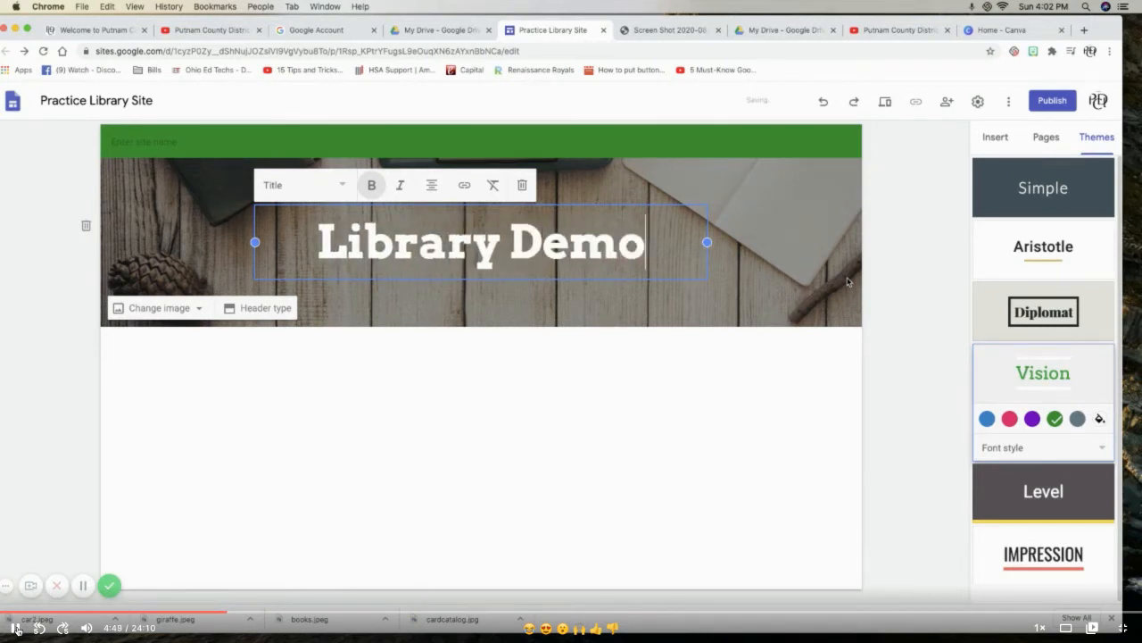
type("nstration")
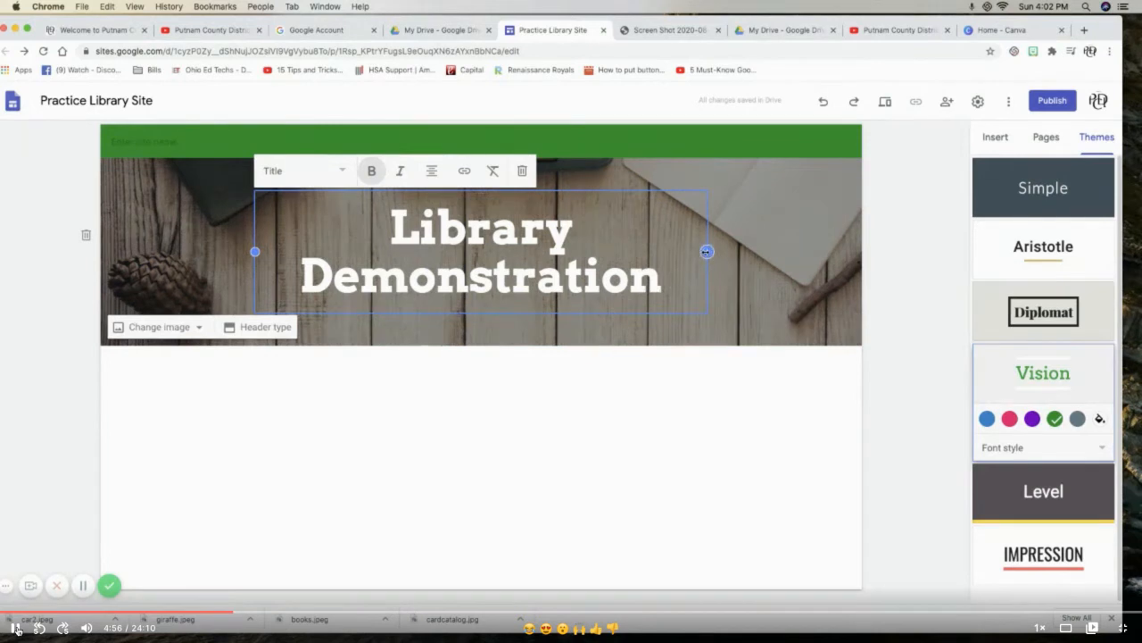
left_click_drag(706, 251, 765, 250)
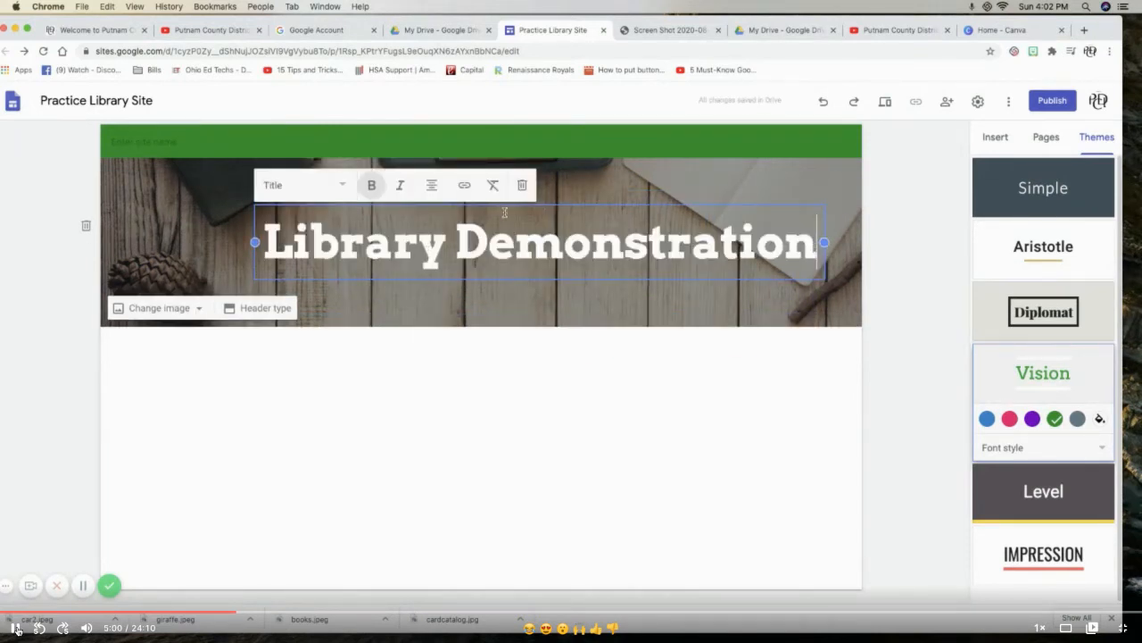
left_click(541, 210)
left_click_drag(527, 208, 493, 209)
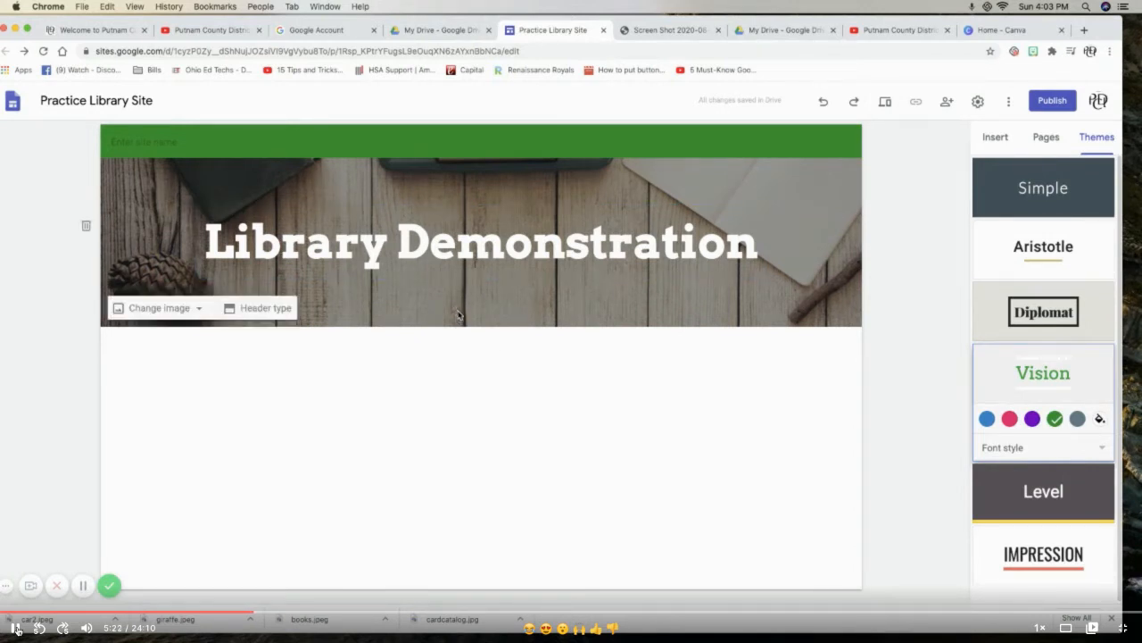
- Try the Large banner, Title only and Cover header types on the home page and return to Banner
left_click(245, 310)
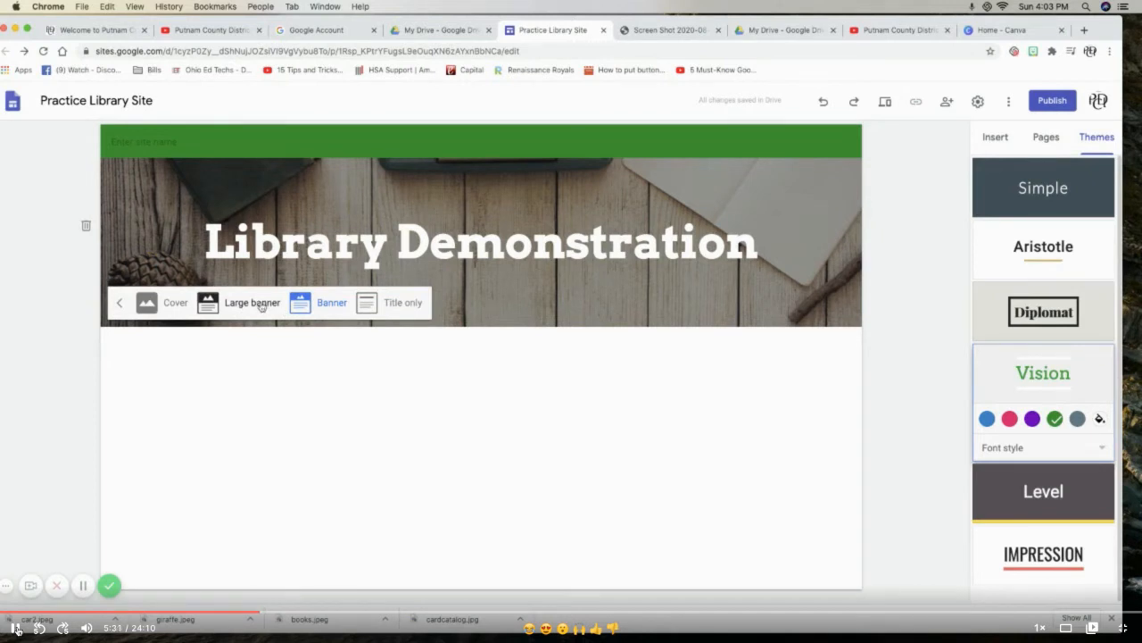
left_click(252, 303)
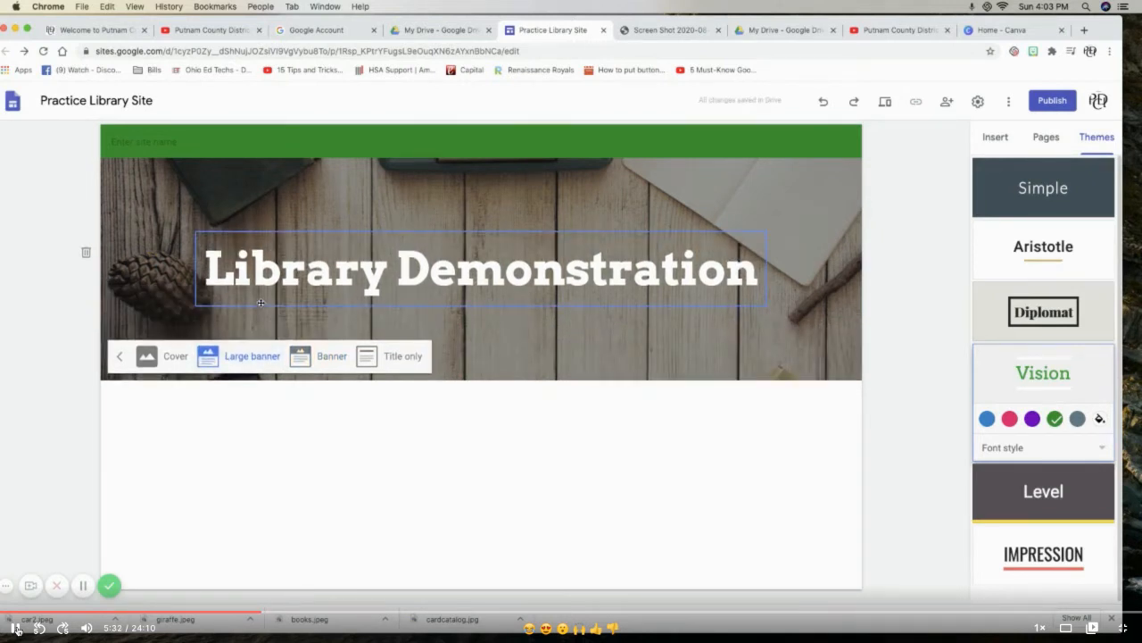
left_click(327, 357)
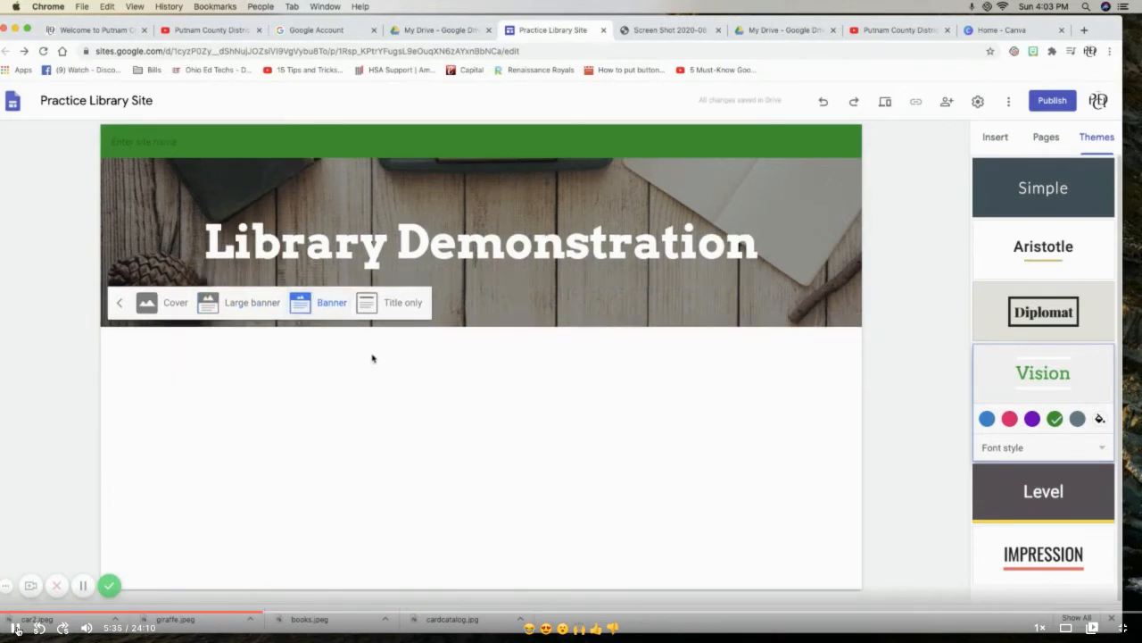
left_click(403, 303)
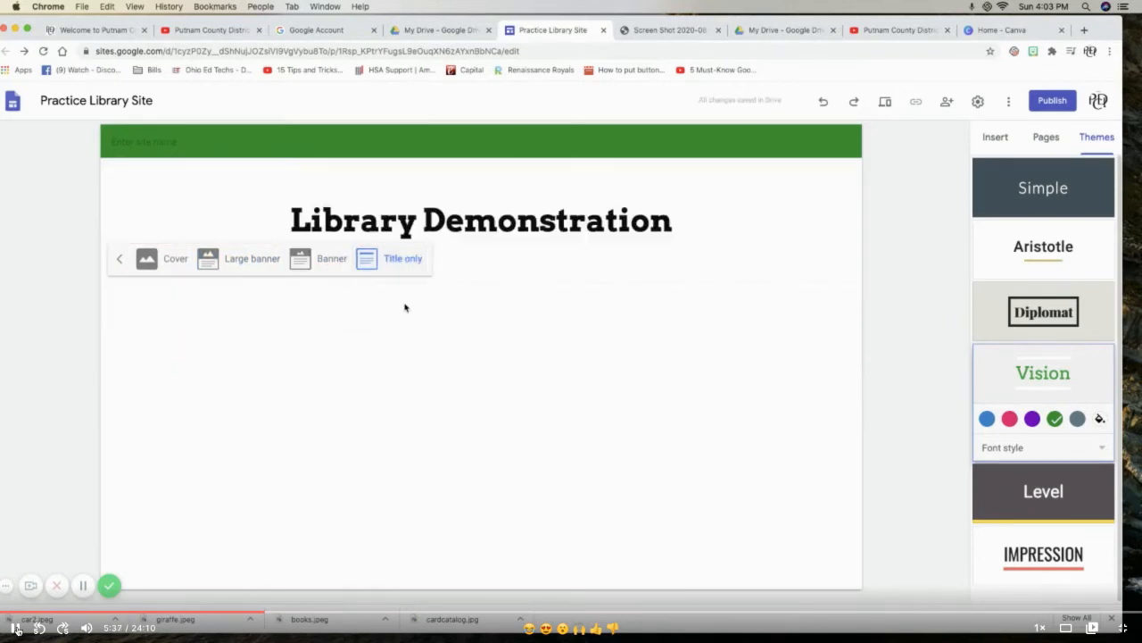
left_click(171, 258)
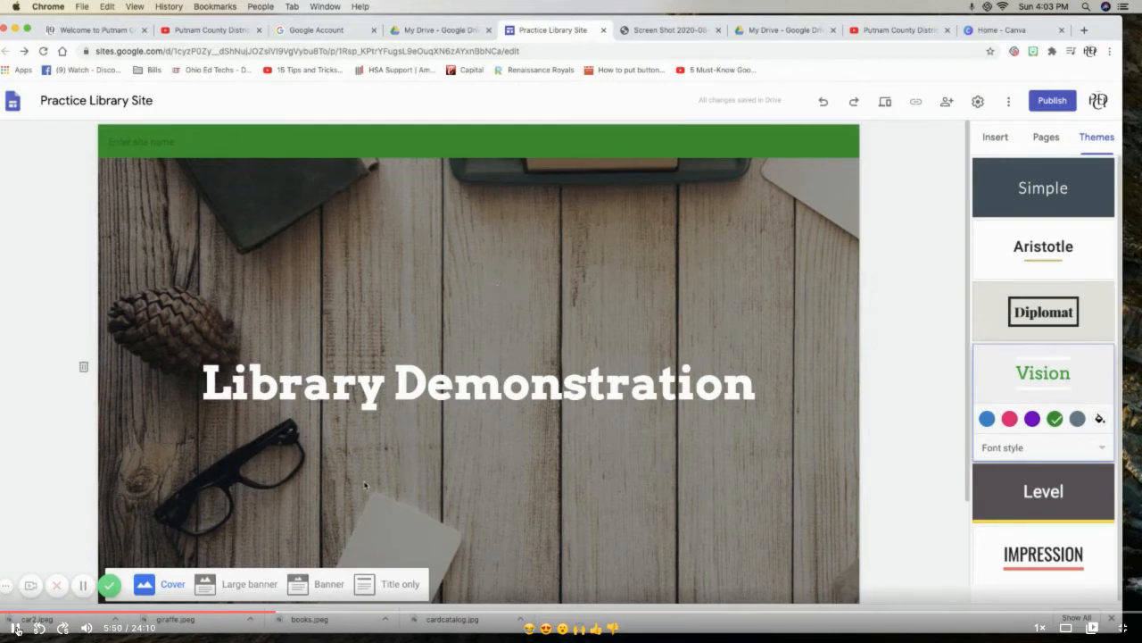
left_click(323, 584)
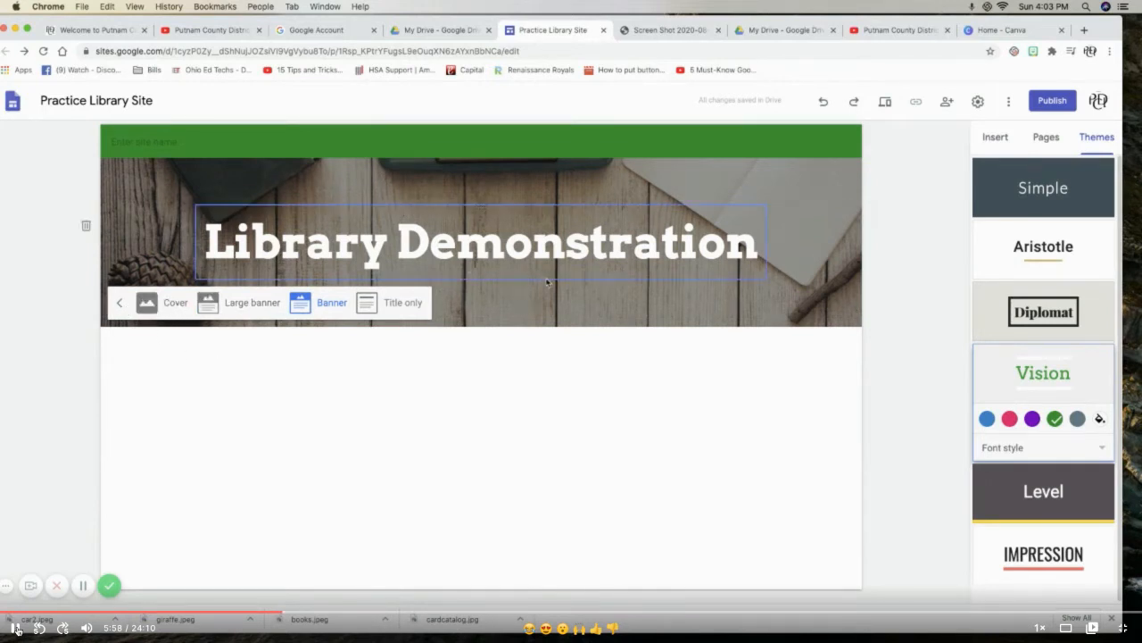
left_click(515, 318)
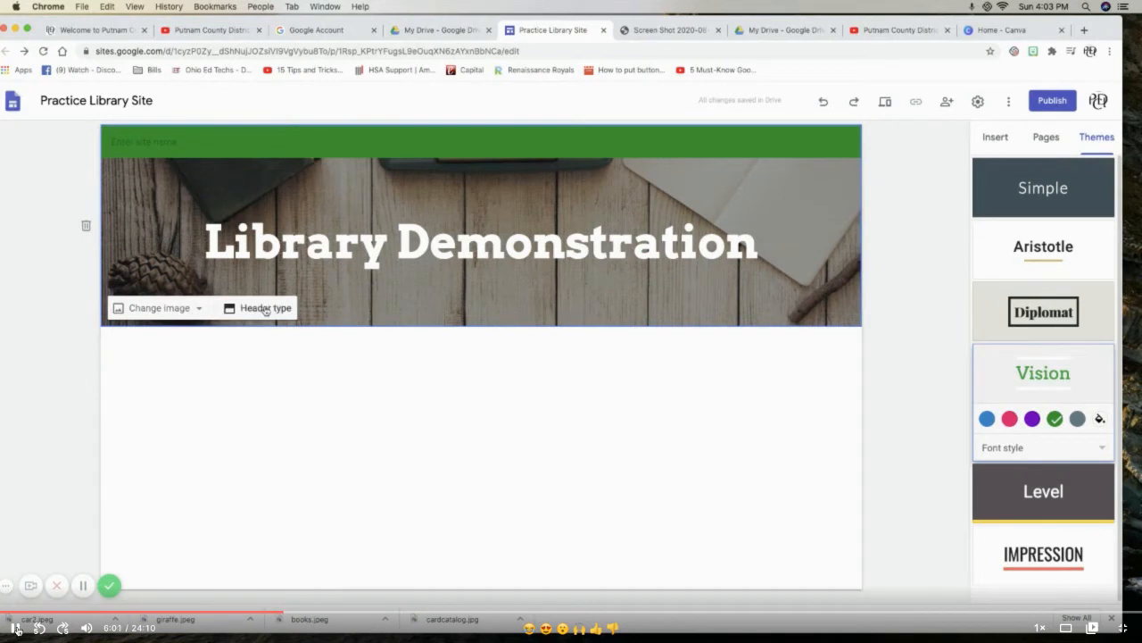
- Upload books.jpeg from the Desktop as the header background image
left_click(198, 308)
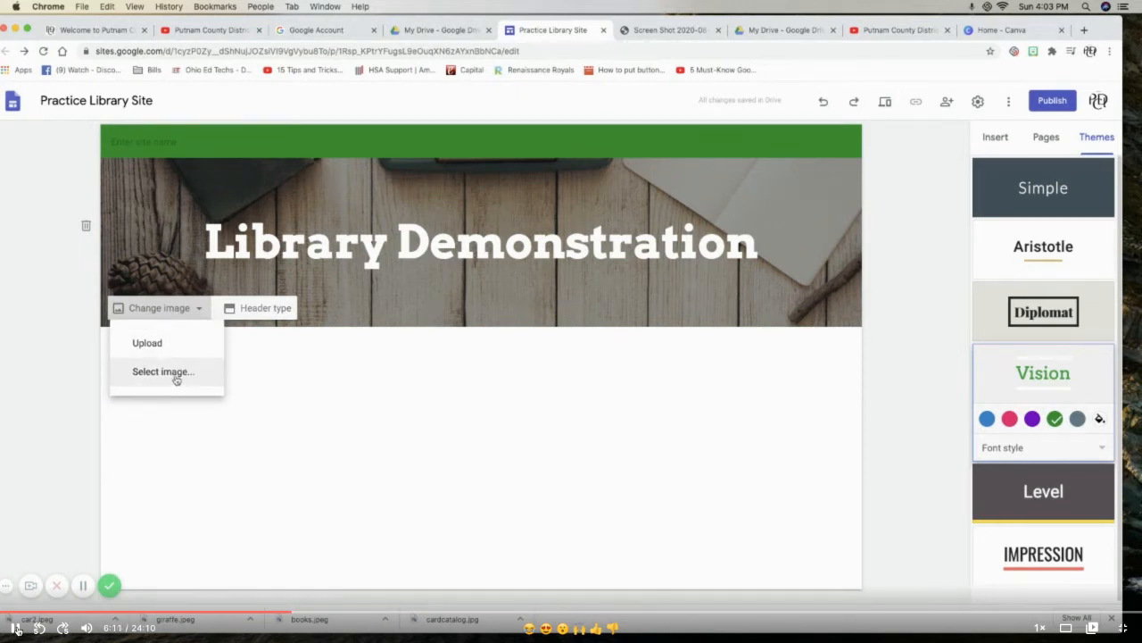
left_click(165, 346)
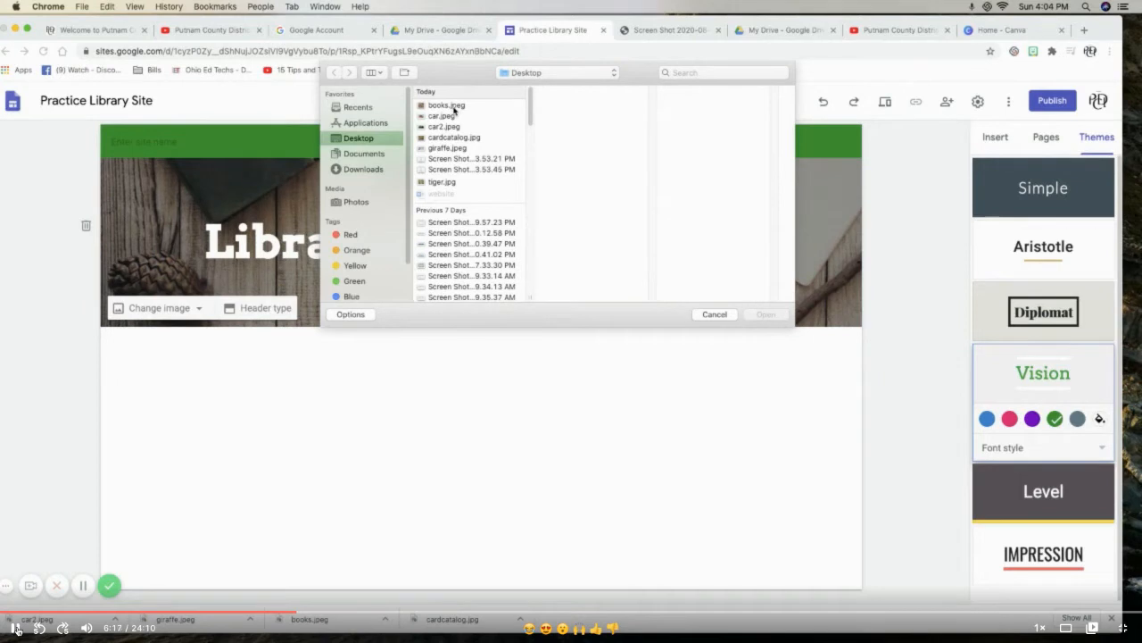
left_click(453, 107)
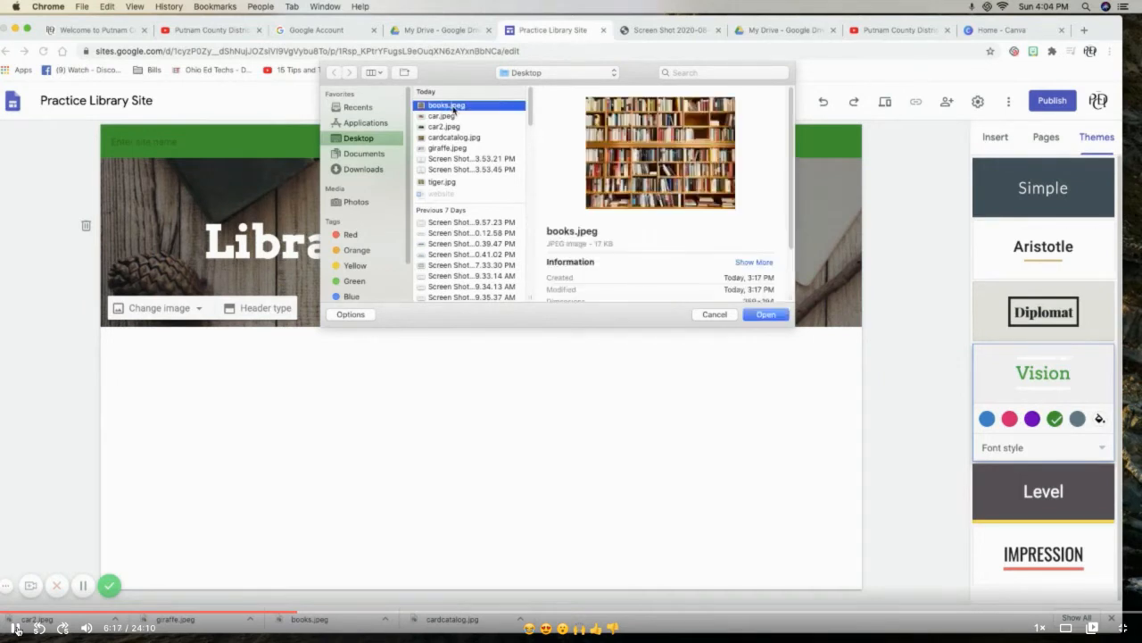
left_click(766, 316)
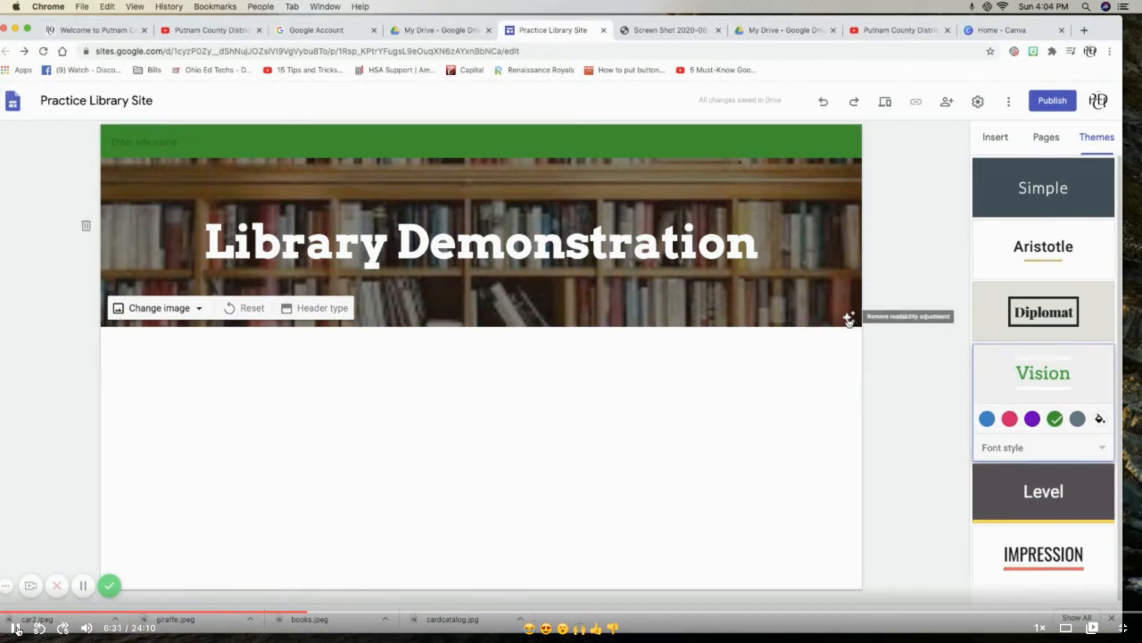
- Try removing the readability adjustment from the header image and restore it
left_click(848, 319)
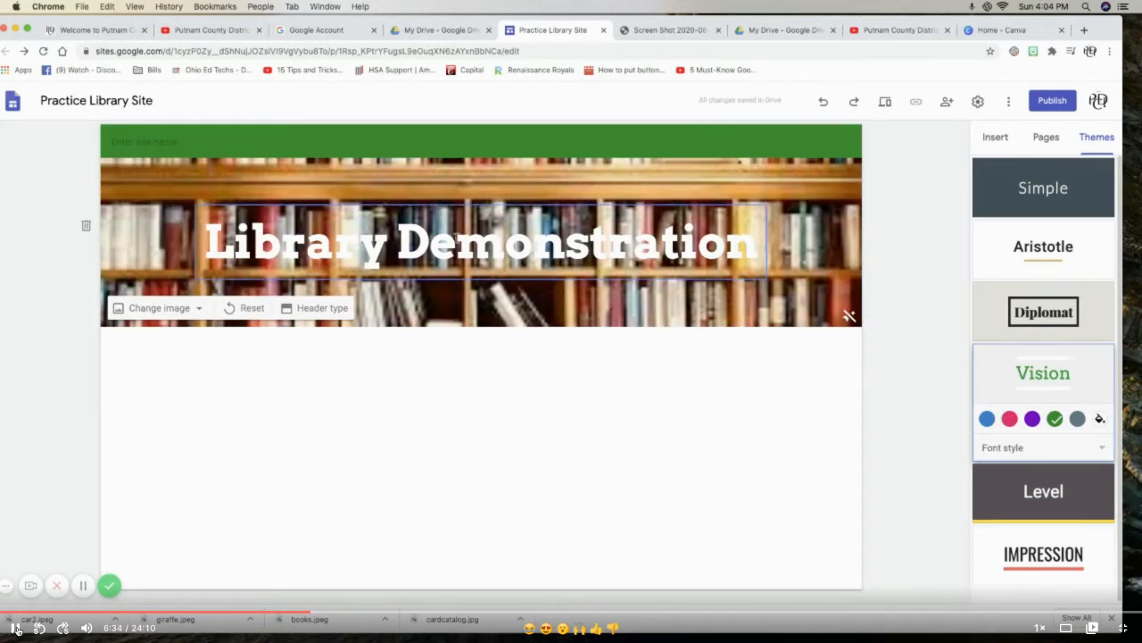
key("super+z")
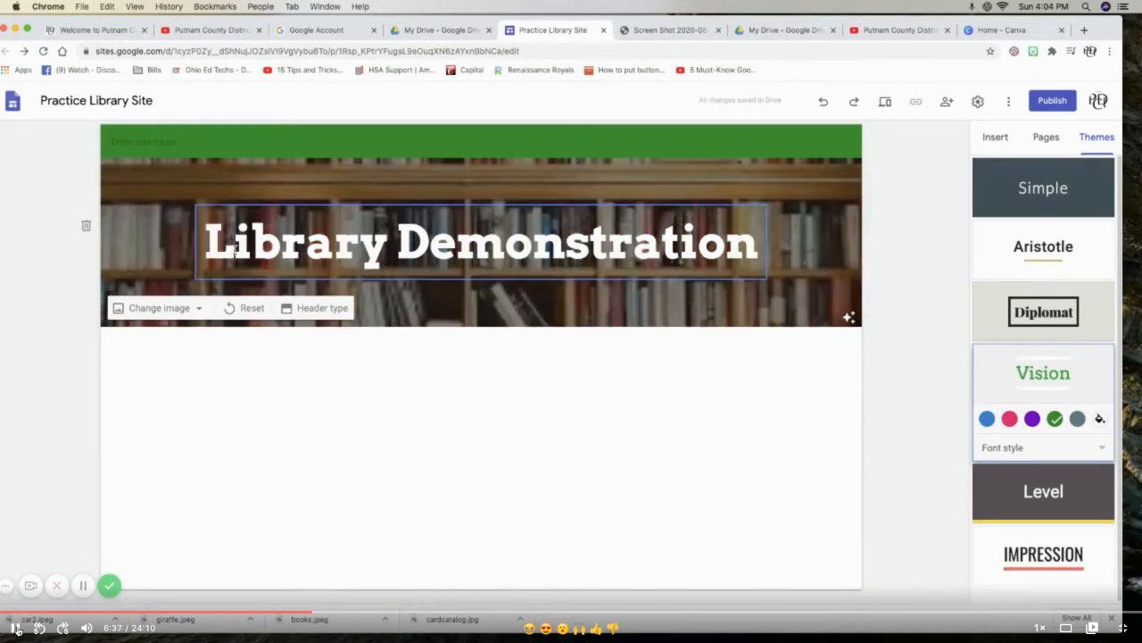
left_click(849, 318)
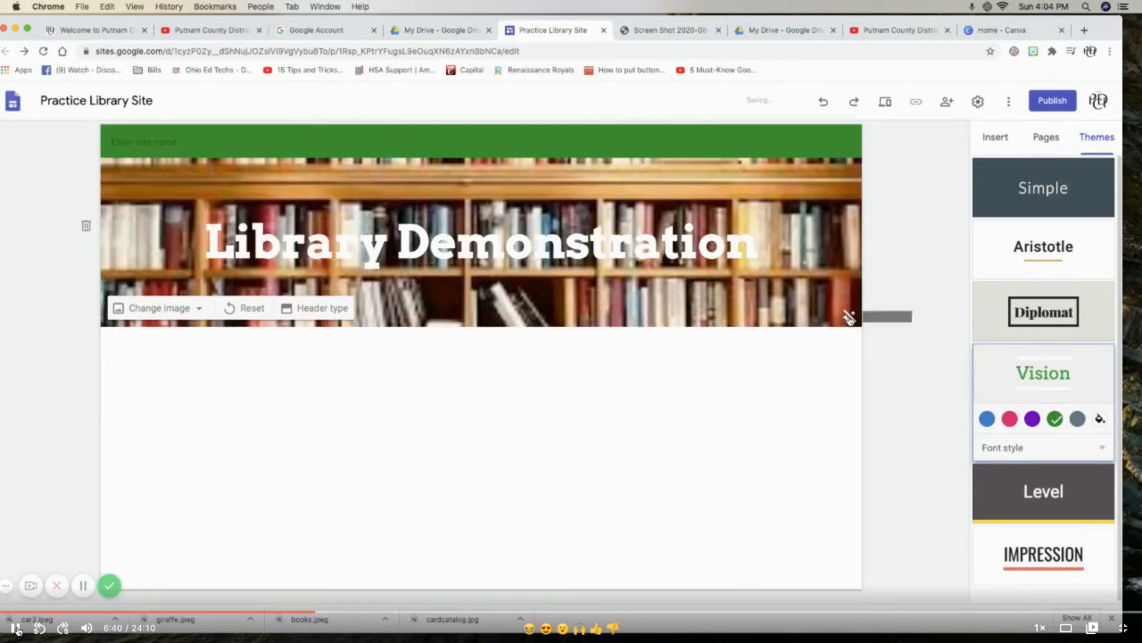
left_click(848, 318)
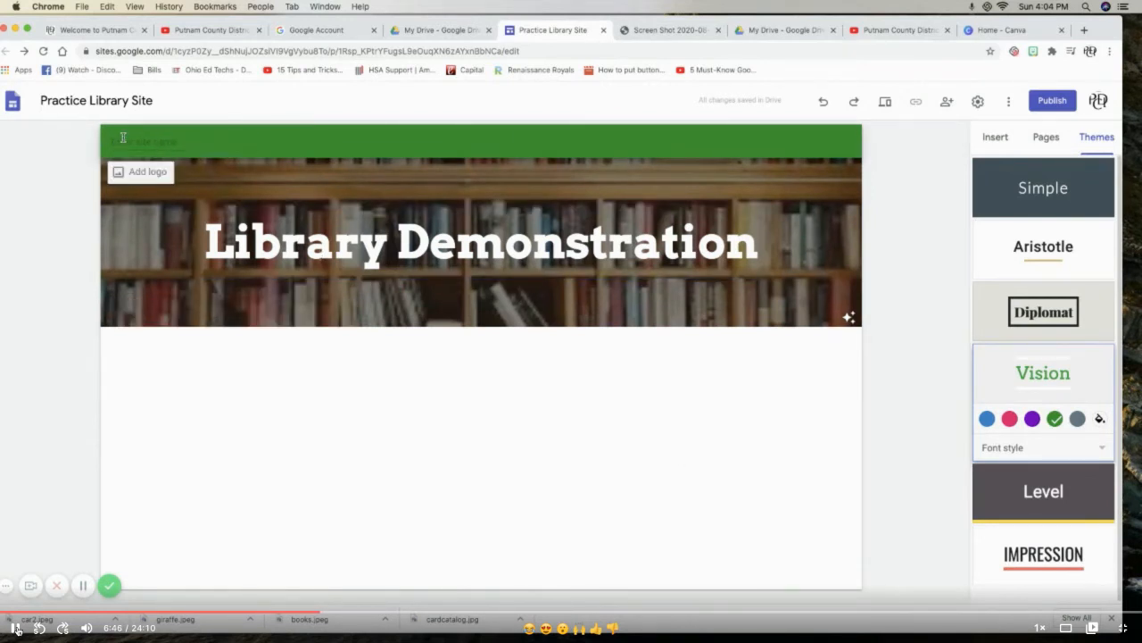
- Enter "Putnam Library" as the site name in the green header bar
left_click(193, 142)
type("P")
type("utnam")
type(" Libera")
key("BackSpace")
key("BackSpace")
type("ary")
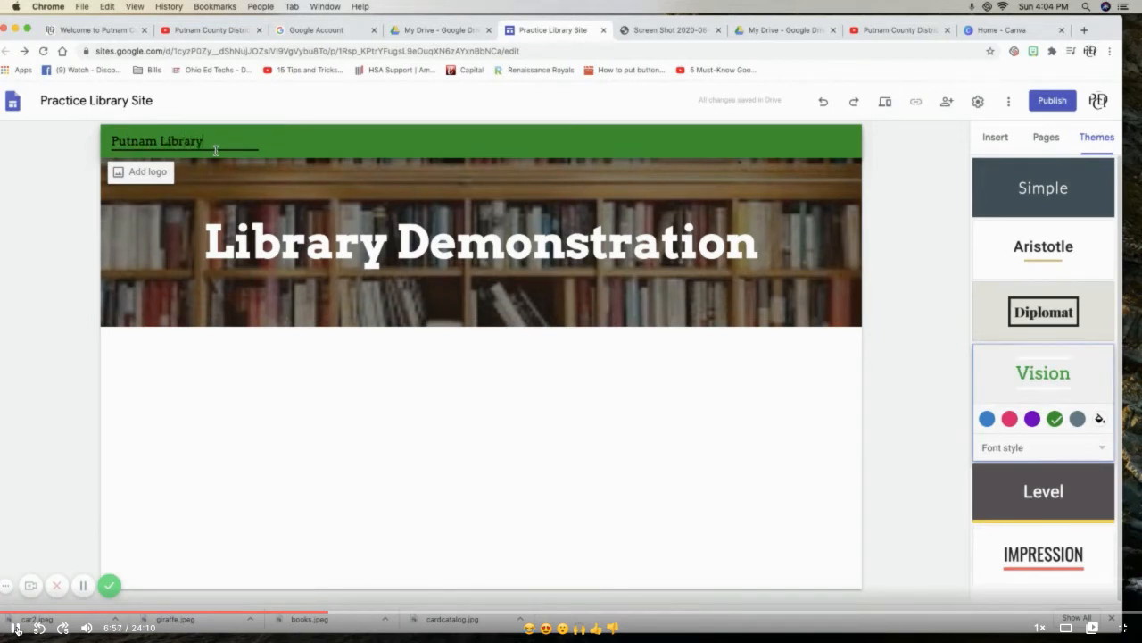
- Upload car.jpeg from the Desktop as the site logo and close the brand image settings
left_click(148, 173)
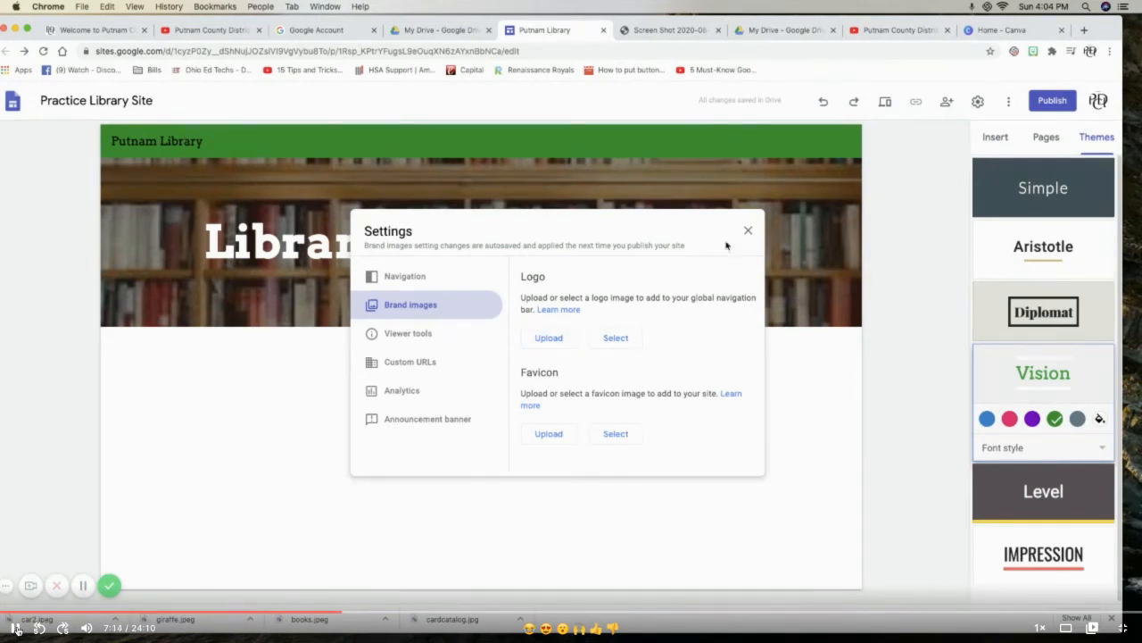
left_click(556, 340)
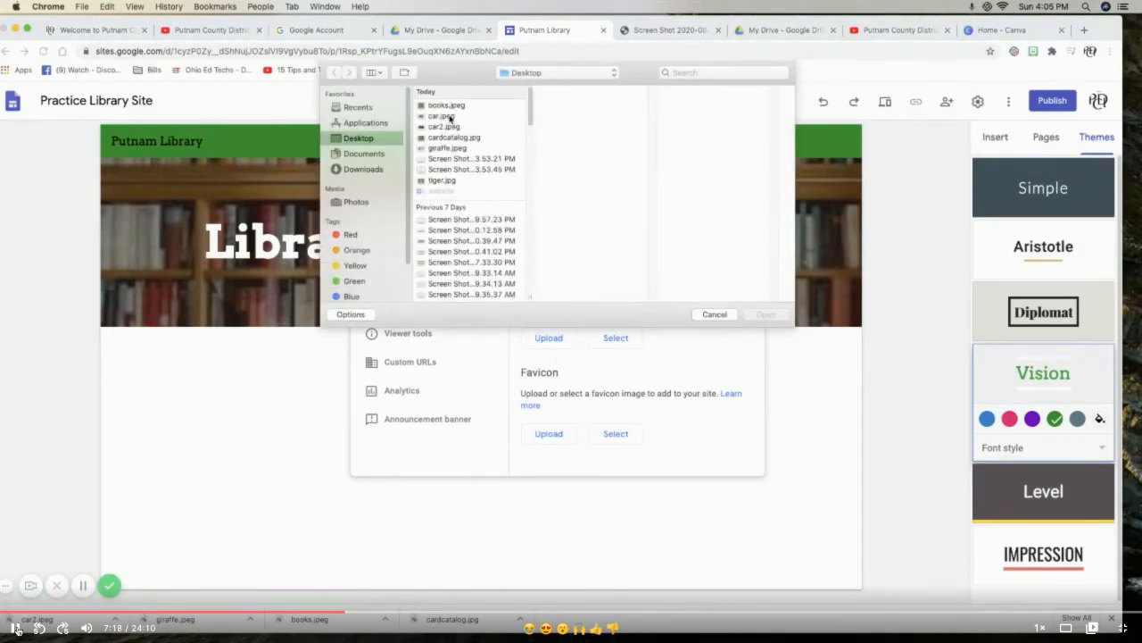
left_click(441, 116)
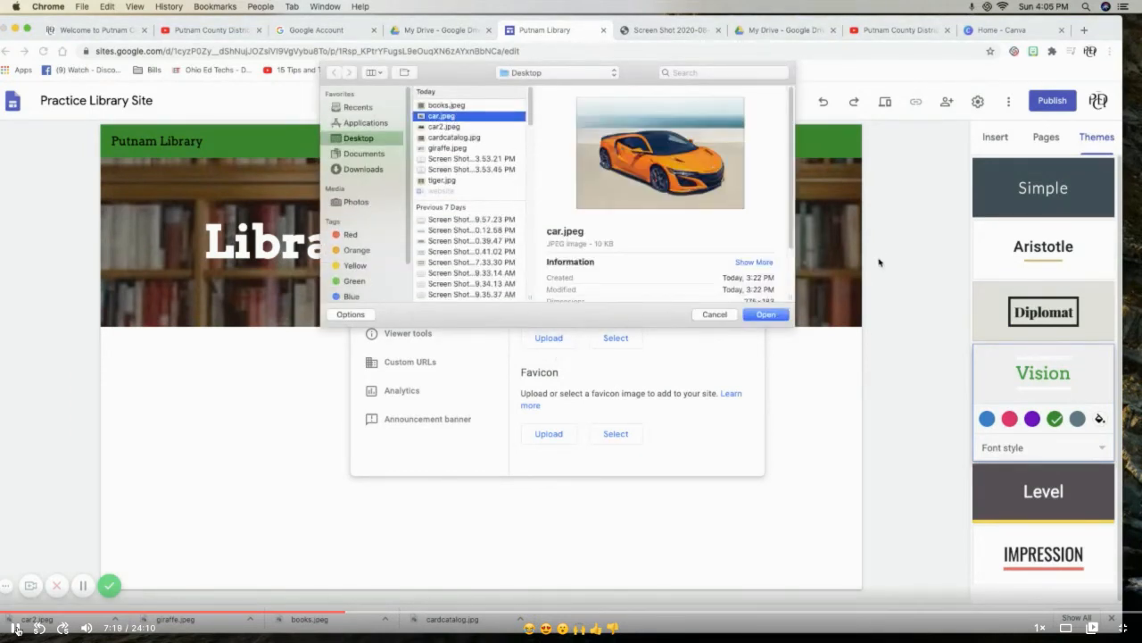
left_click(766, 315)
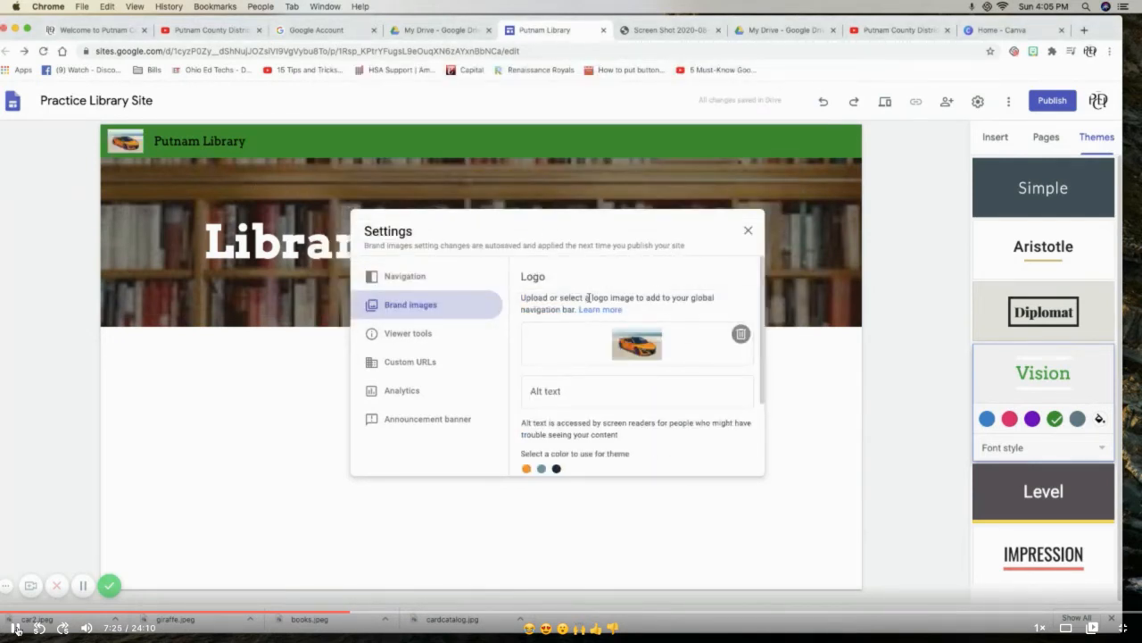
left_click(749, 232)
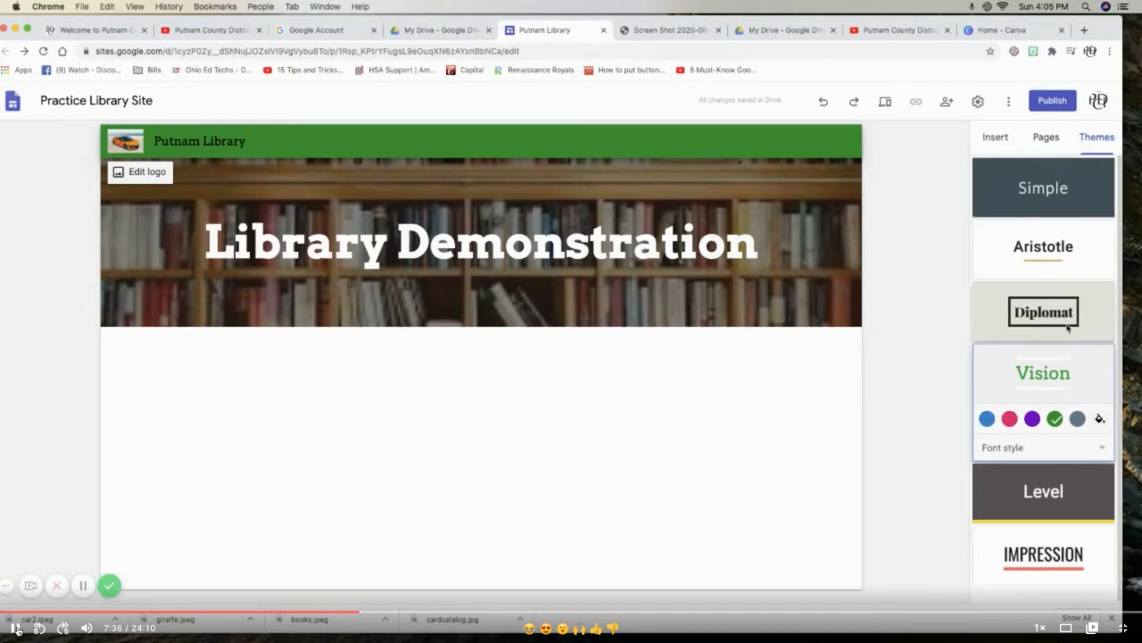
- Add a new page named "Cars" to the site
left_click(1048, 141)
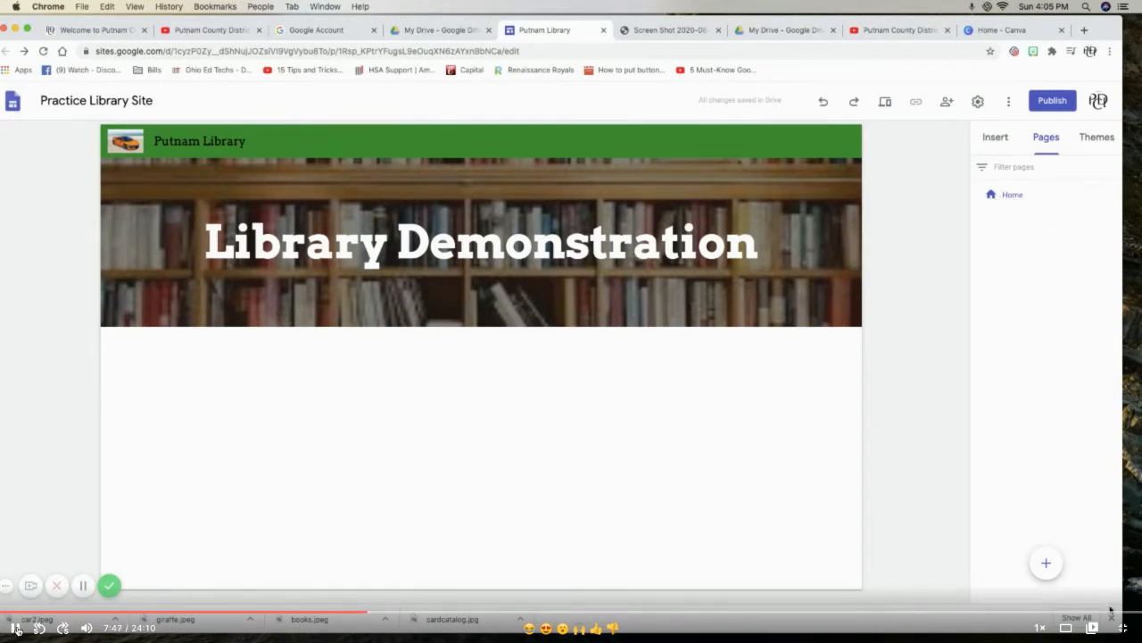
mouse_move(1047, 564)
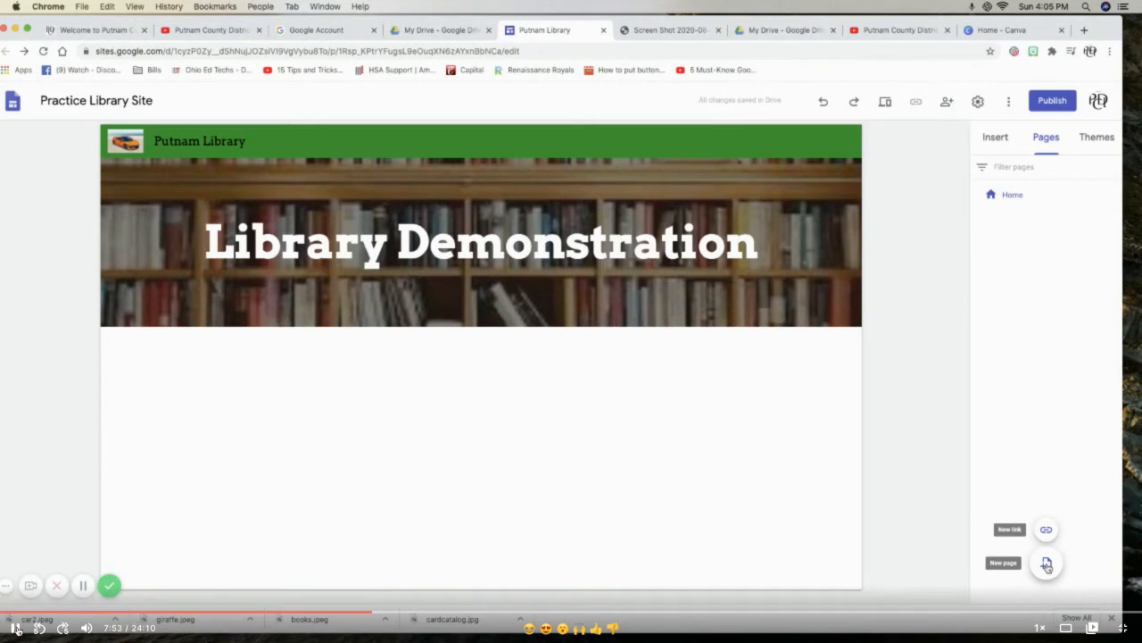
left_click(1047, 565)
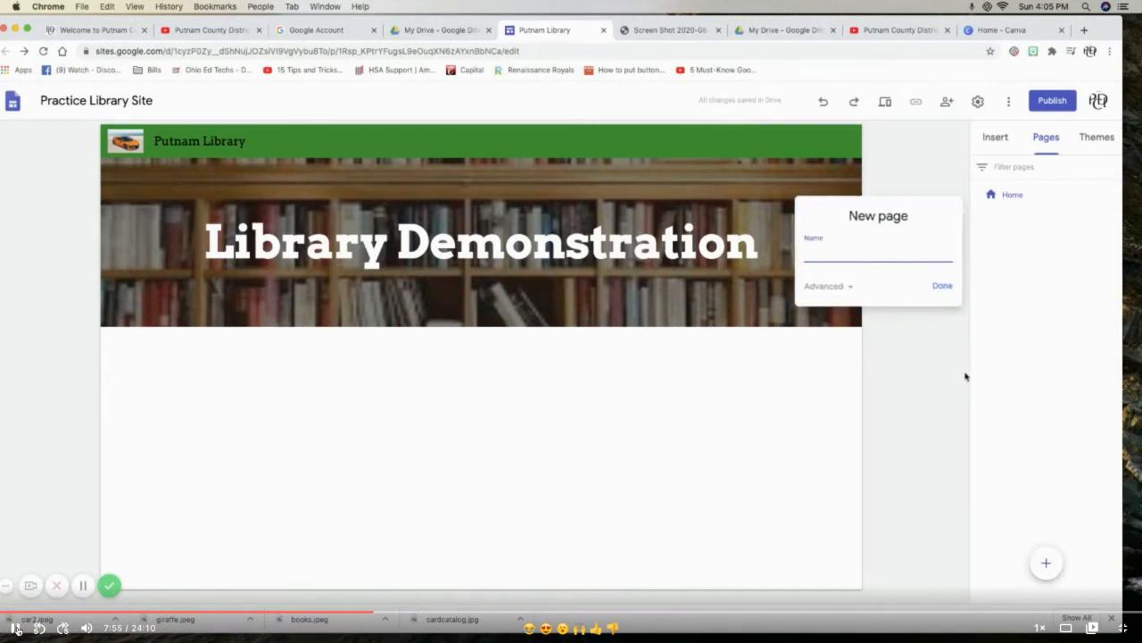
type("Cars")
left_click(940, 287)
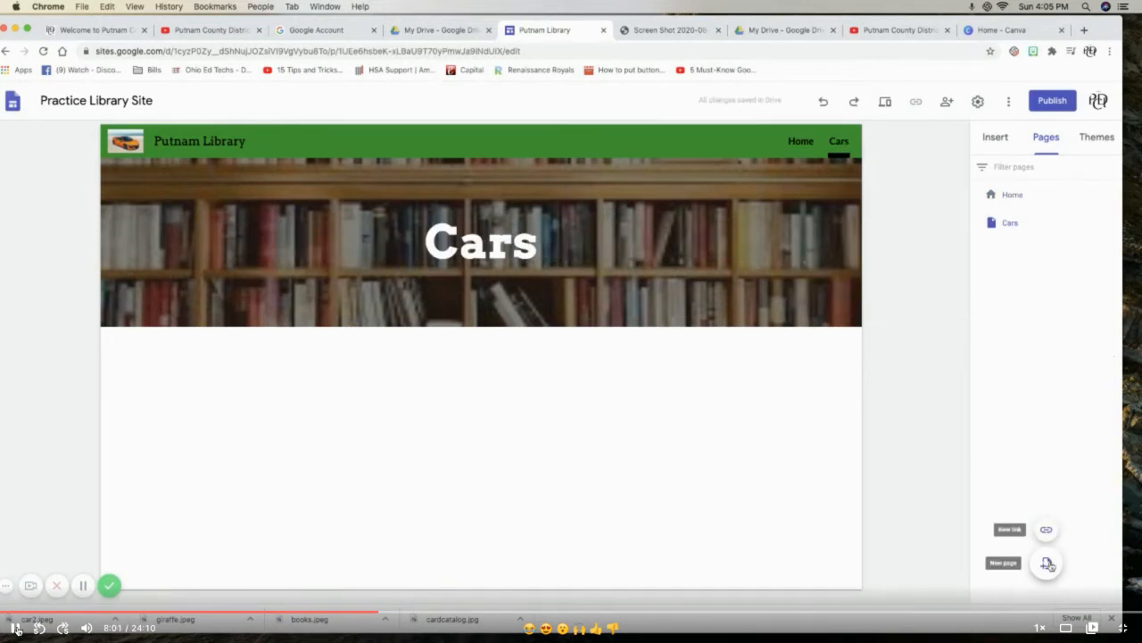
- Add a new page named "Animals" to the site
left_click(1047, 563)
type("A")
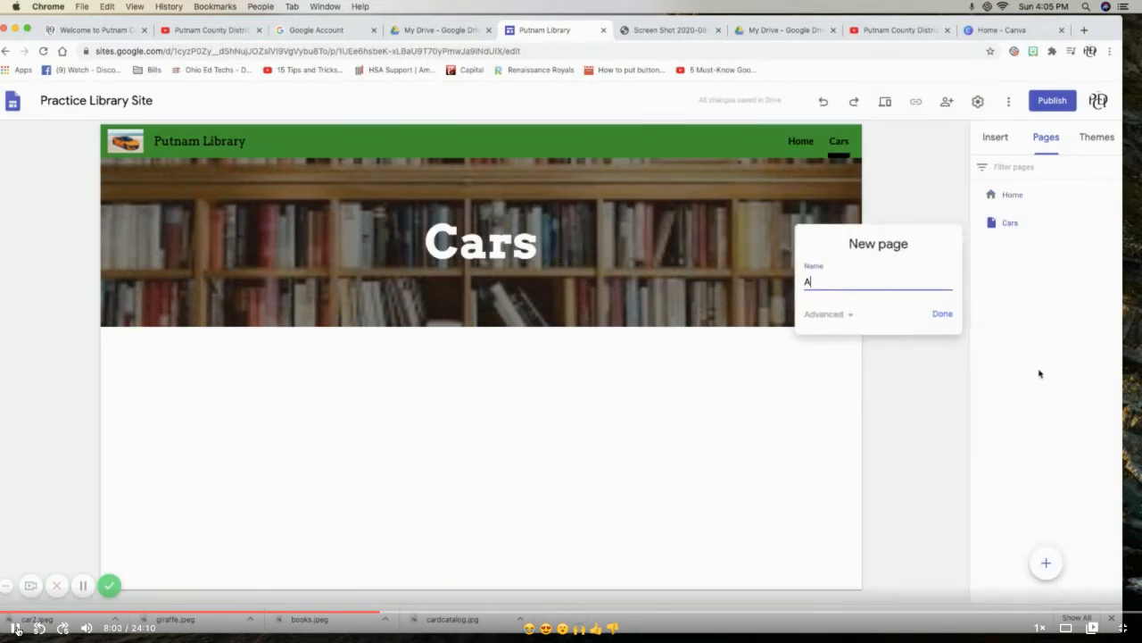
type("nimals")
left_click(943, 315)
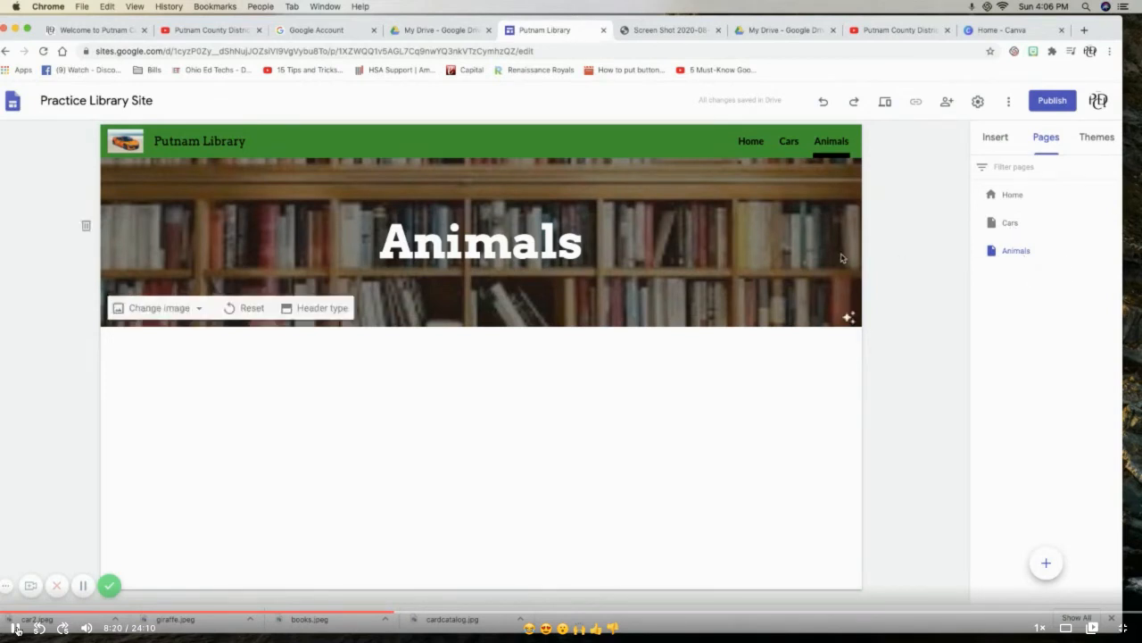
- Return to the Home page and add a new page named "Dogs" from there
left_click(1010, 197)
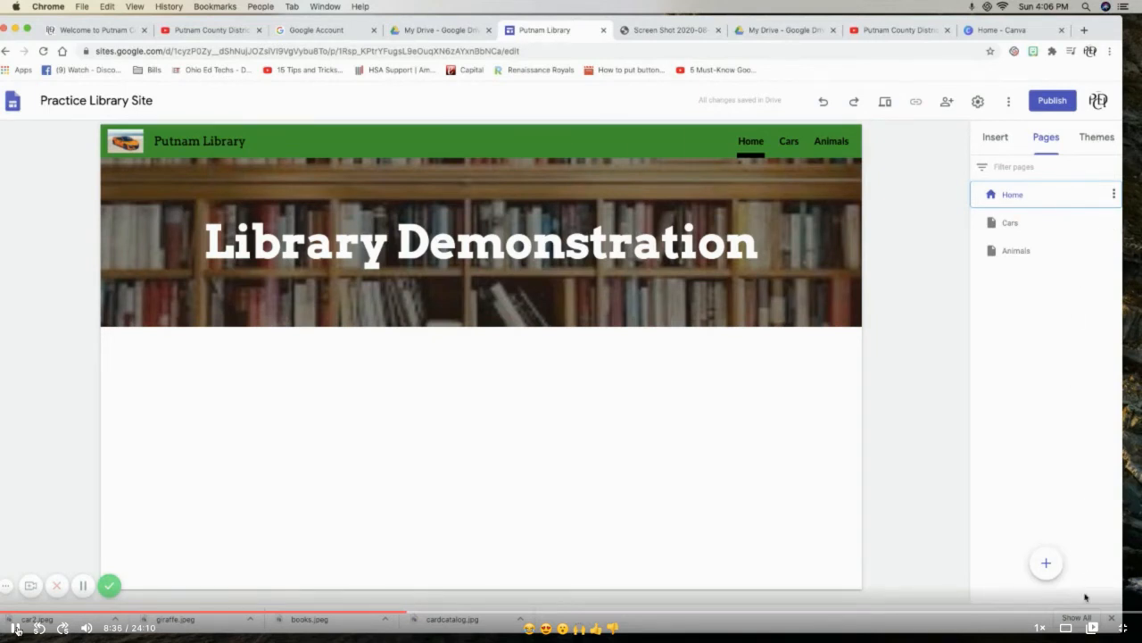
left_click(1047, 563)
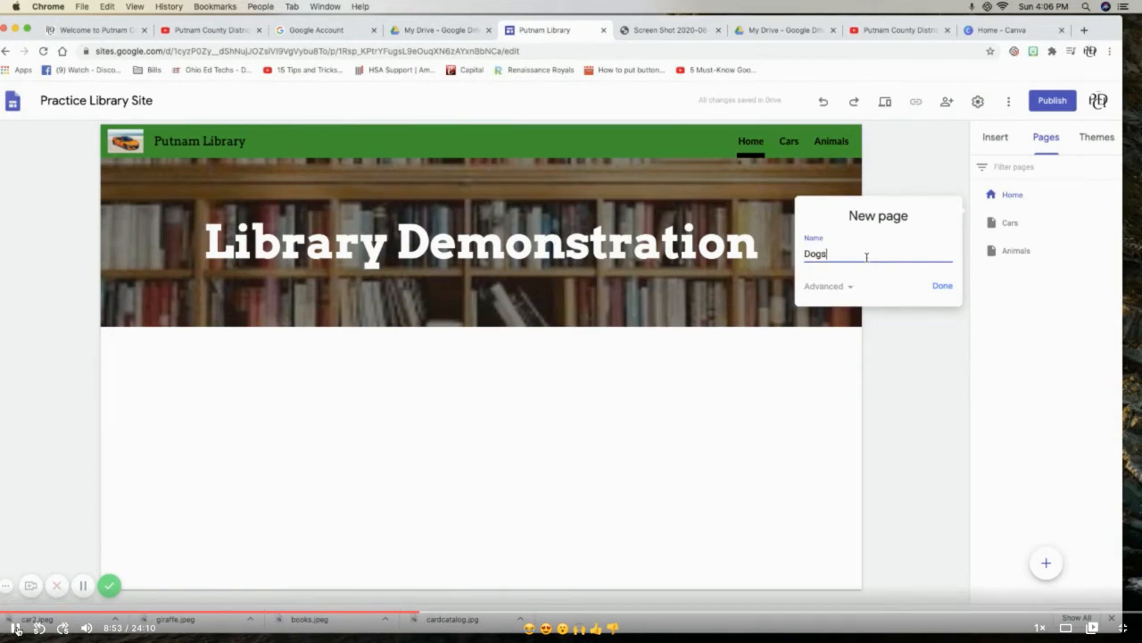
left_click(942, 286)
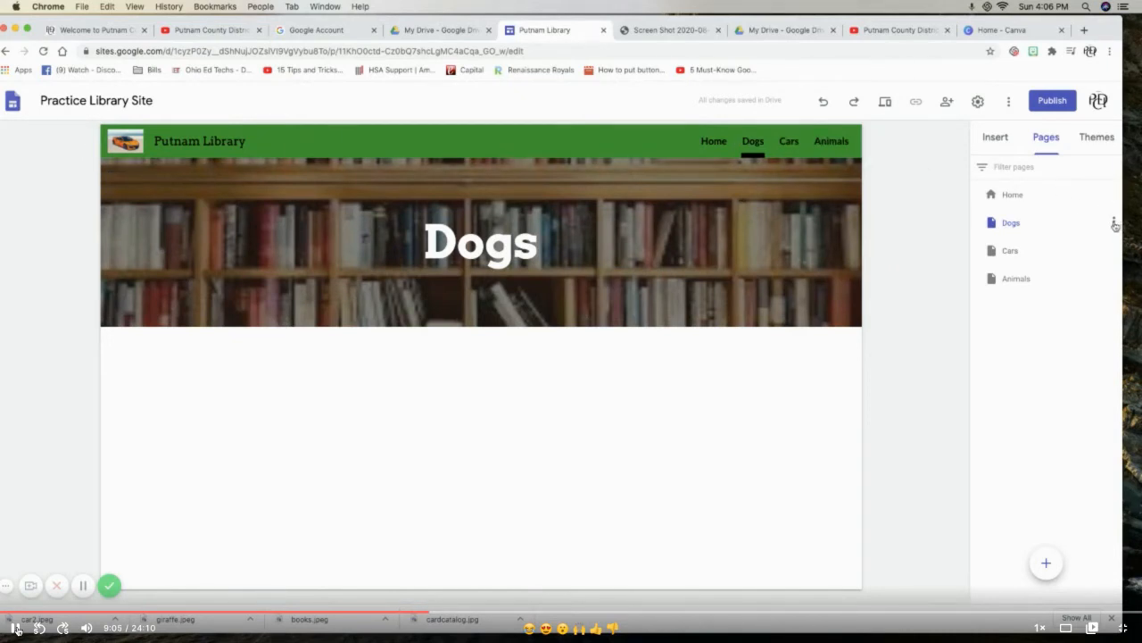
- Hide the top-level Dogs page from the site navigation, and delete that page
left_click(1113, 223)
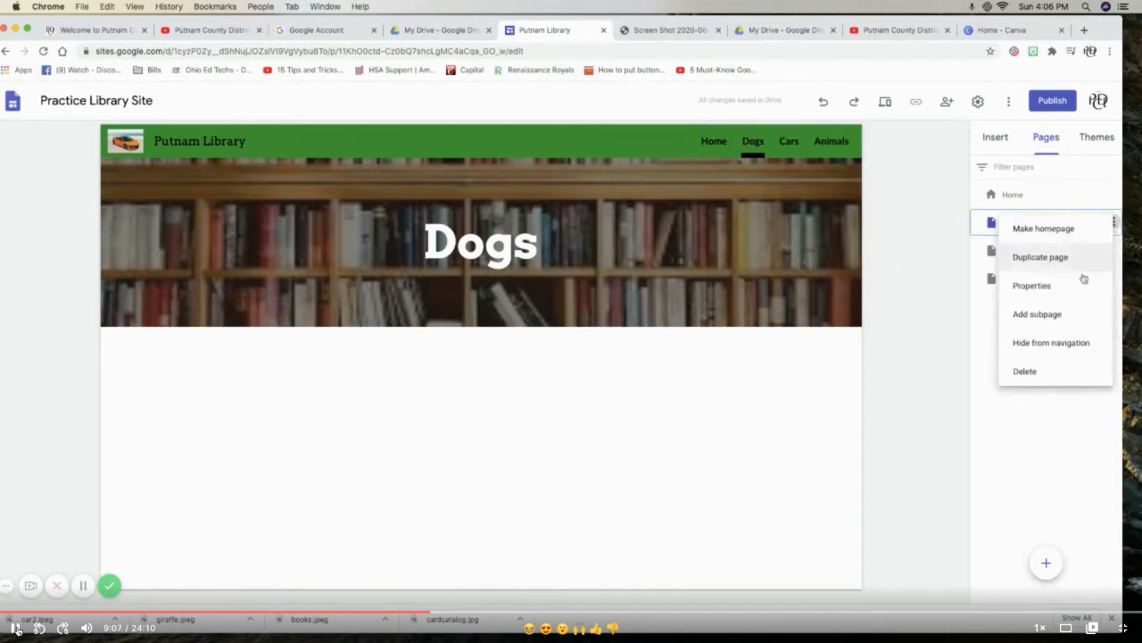
left_click(1056, 345)
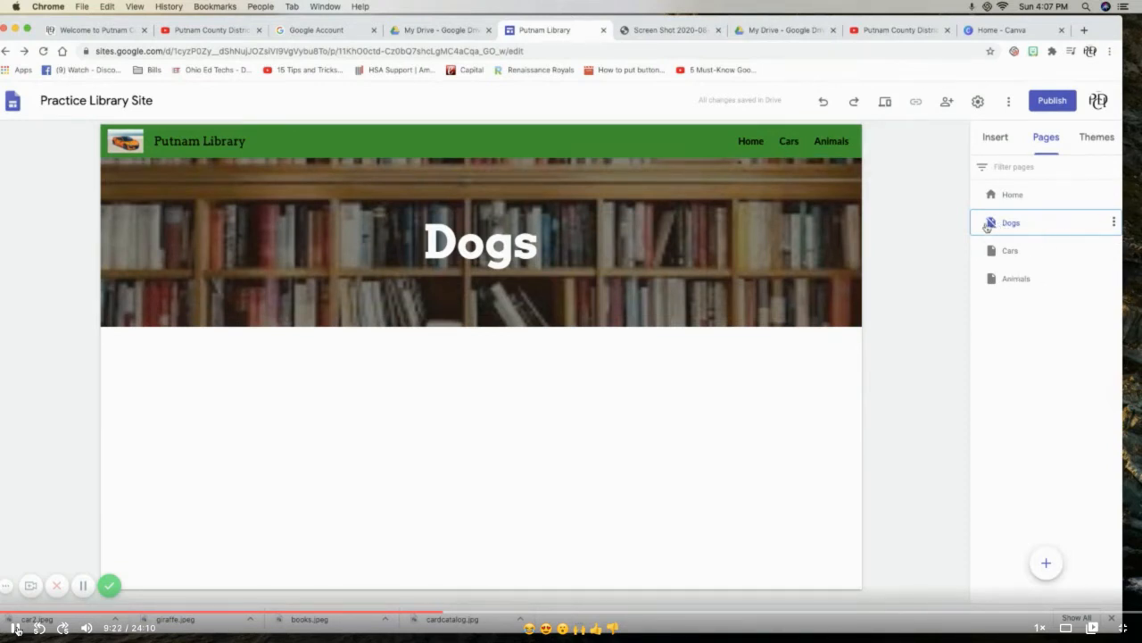
left_click(1113, 222)
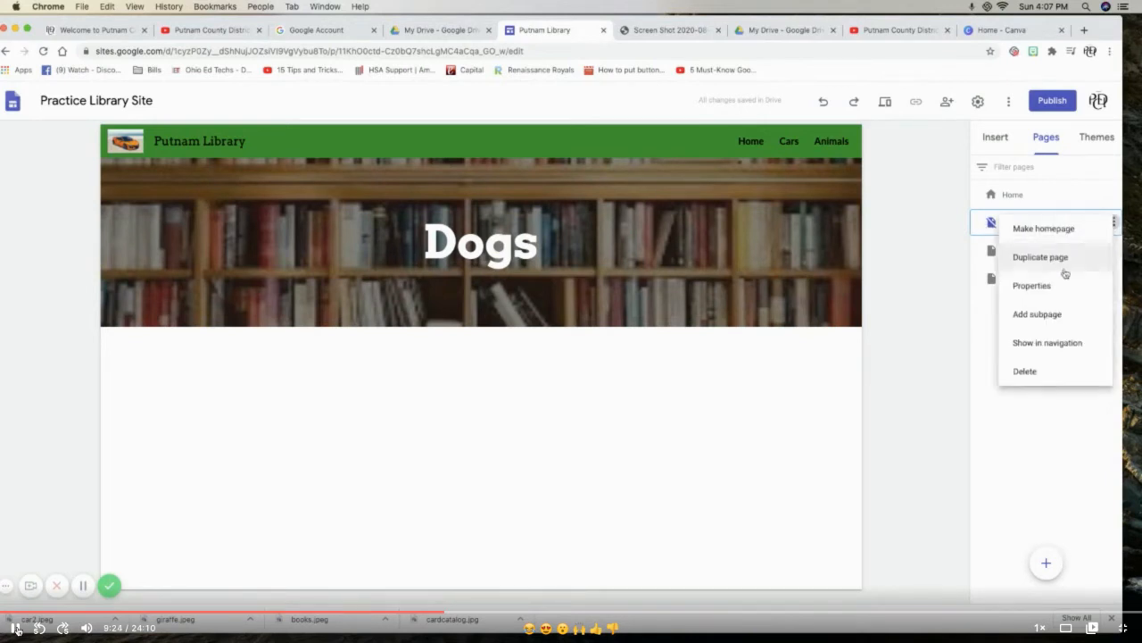
left_click(1041, 373)
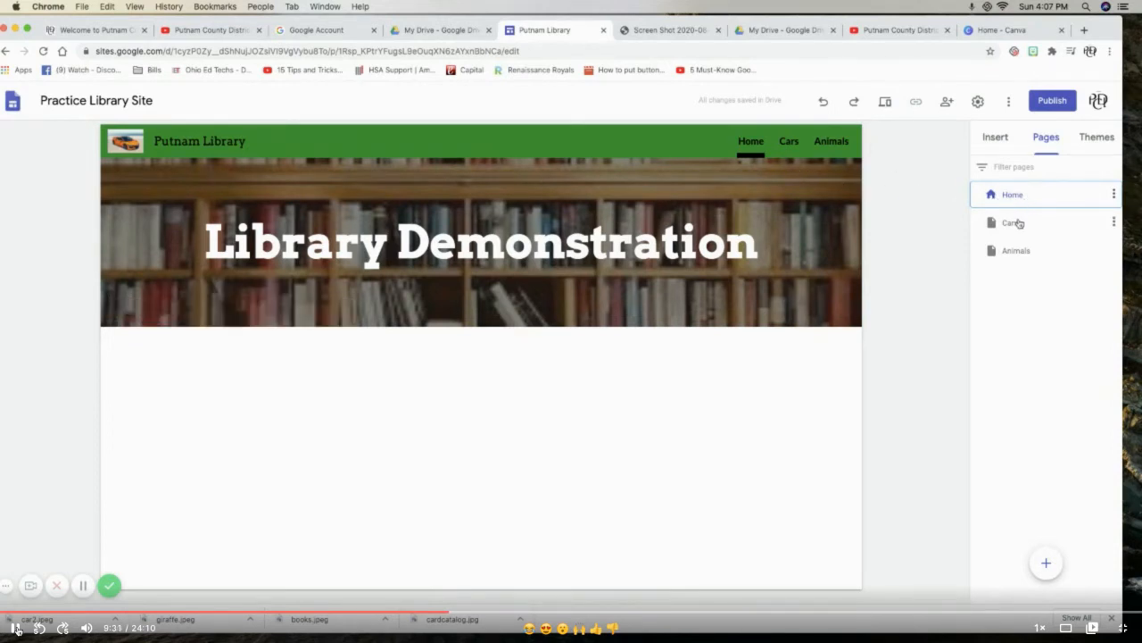
- Add a subpage named "Dogs" under the Animals page
left_click(1114, 252)
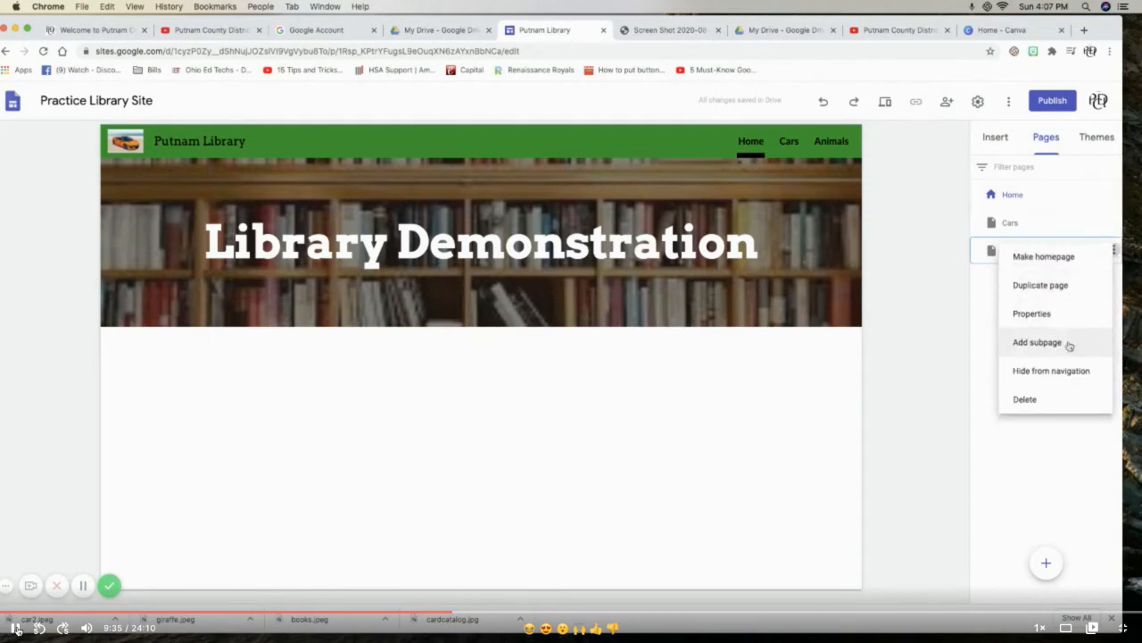
left_click(1064, 343)
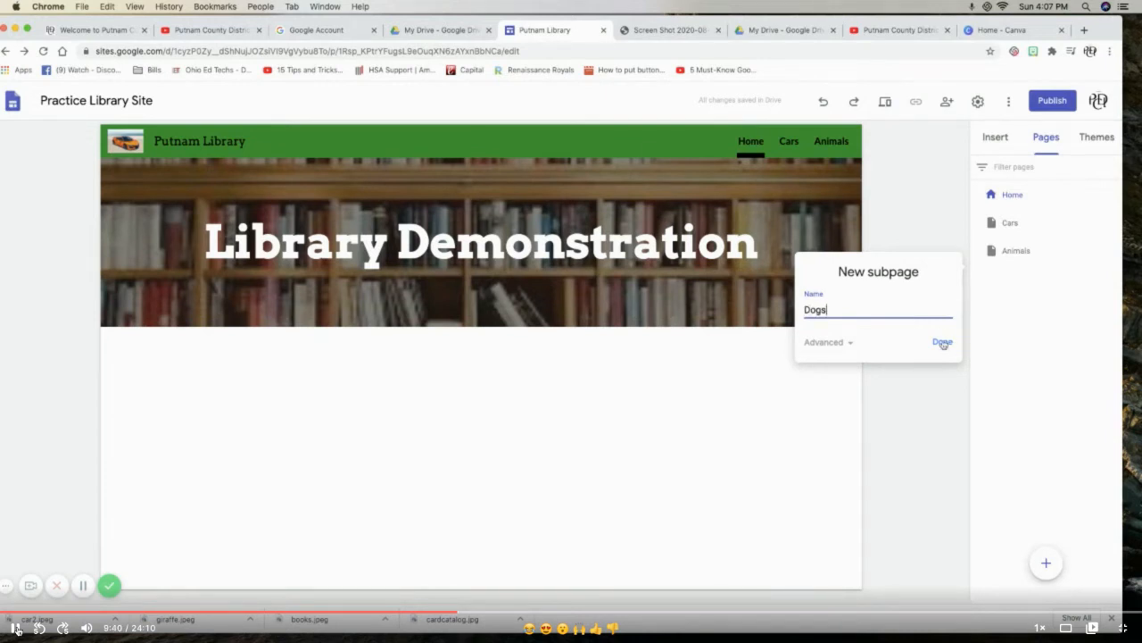
left_click(943, 342)
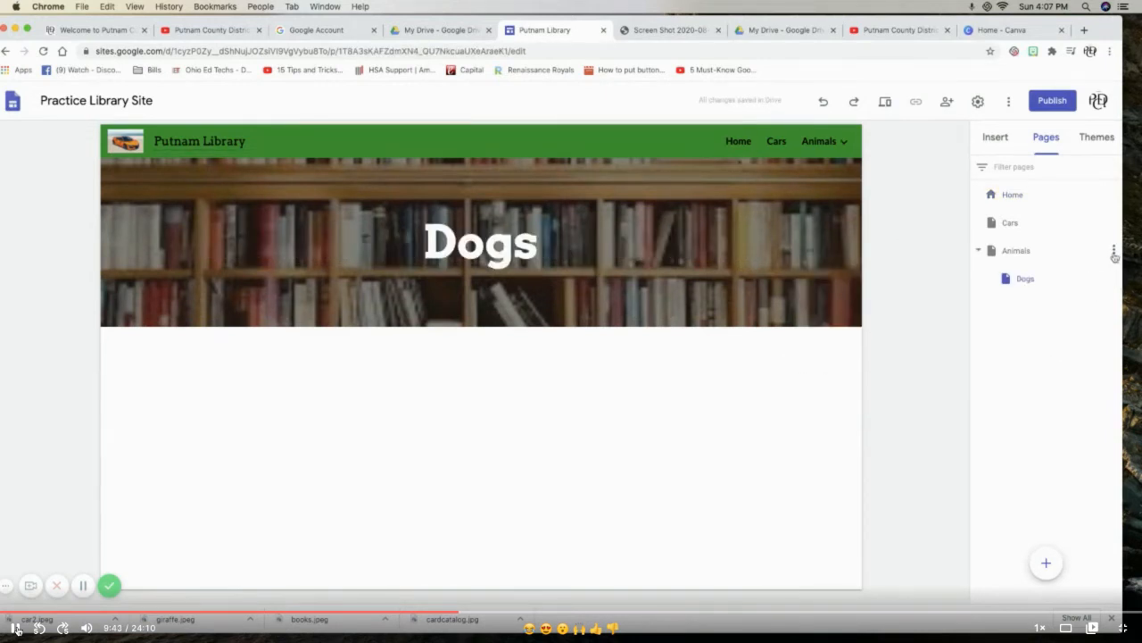
- Add a second subpage under Animals named "Cats" and reveal the Animals submenu in the site navigation
left_click(1114, 250)
left_click(1074, 343)
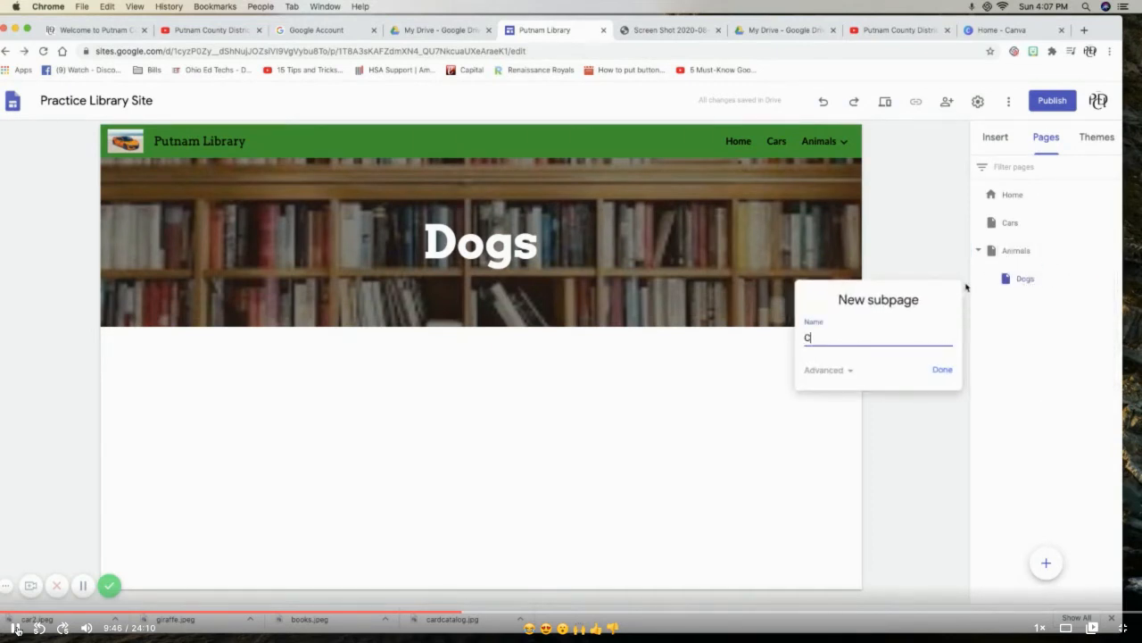
left_click(942, 369)
mouse_move(852, 144)
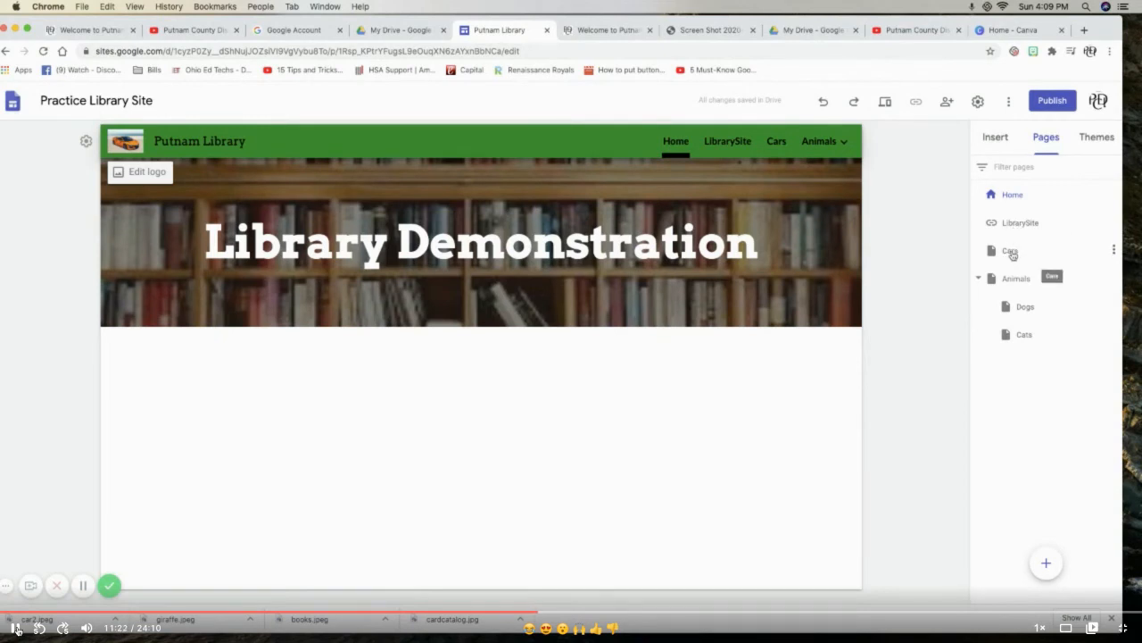
- Move the Cars page above the LibrarySite link in the page order
left_click_drag(1012, 254, 1021, 222)
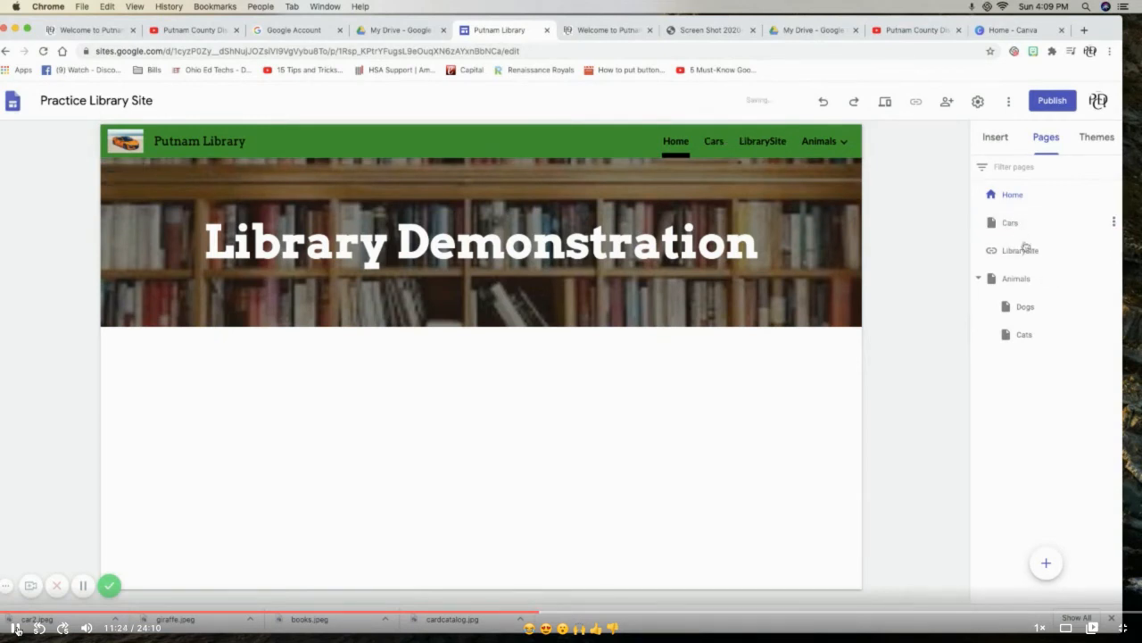
mouse_move(810, 217)
mouse_move(830, 148)
- Open the Home page and insert the layout with one image beside a title and text below the header
left_click(1005, 200)
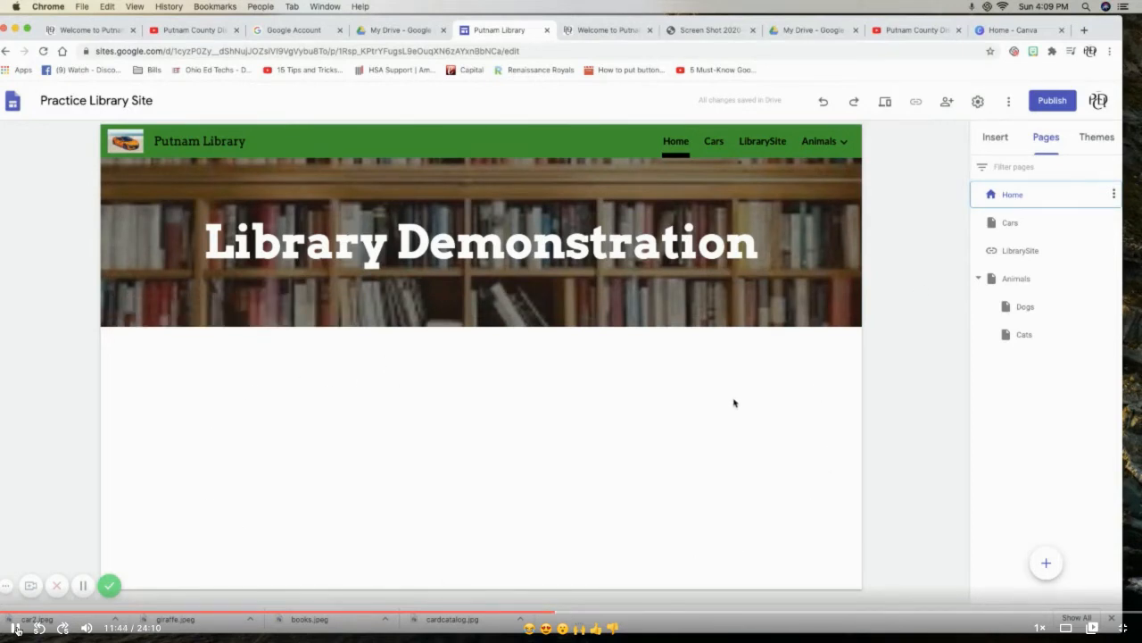
left_click(1000, 139)
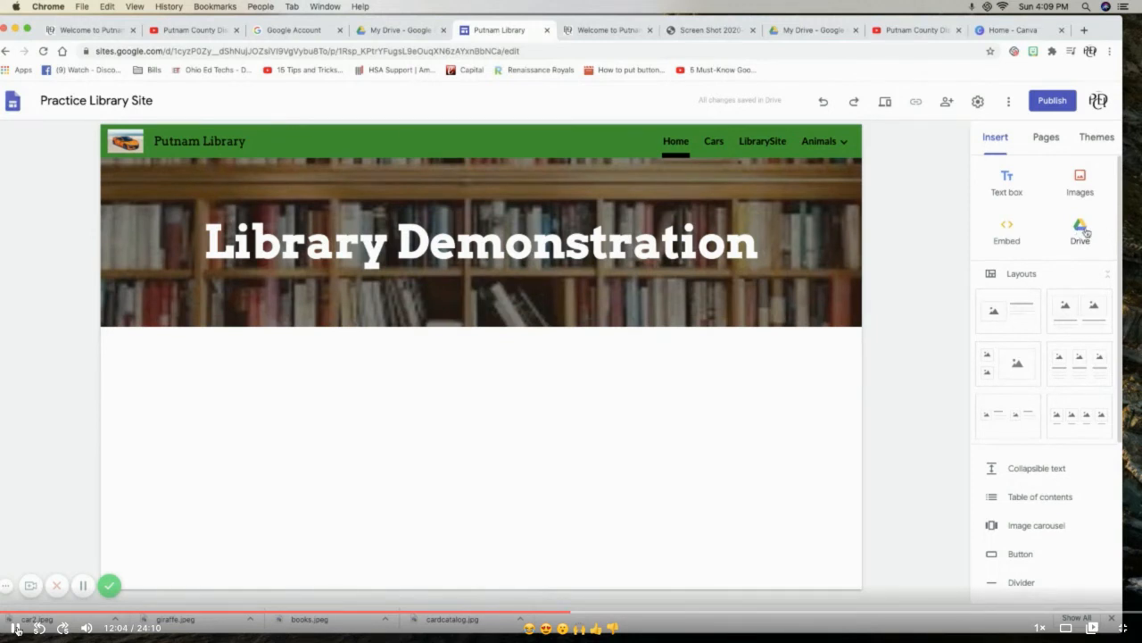
left_click(1014, 313)
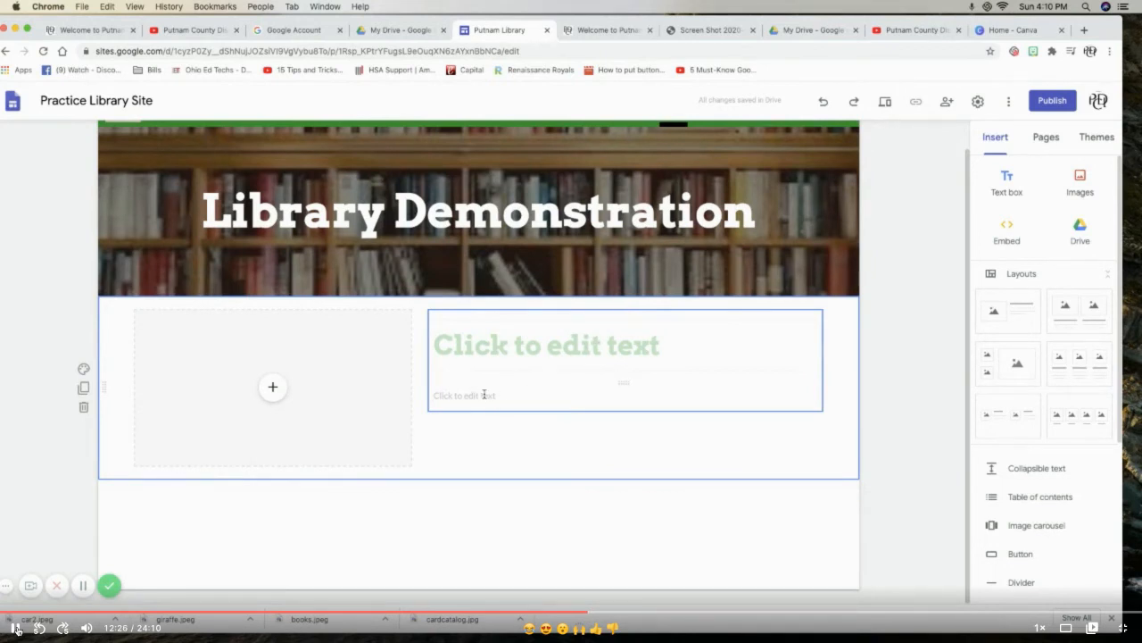
- Fill the layout's image placeholder with a yellow library building picture from a Google image search for "library clipart"
left_click(274, 390)
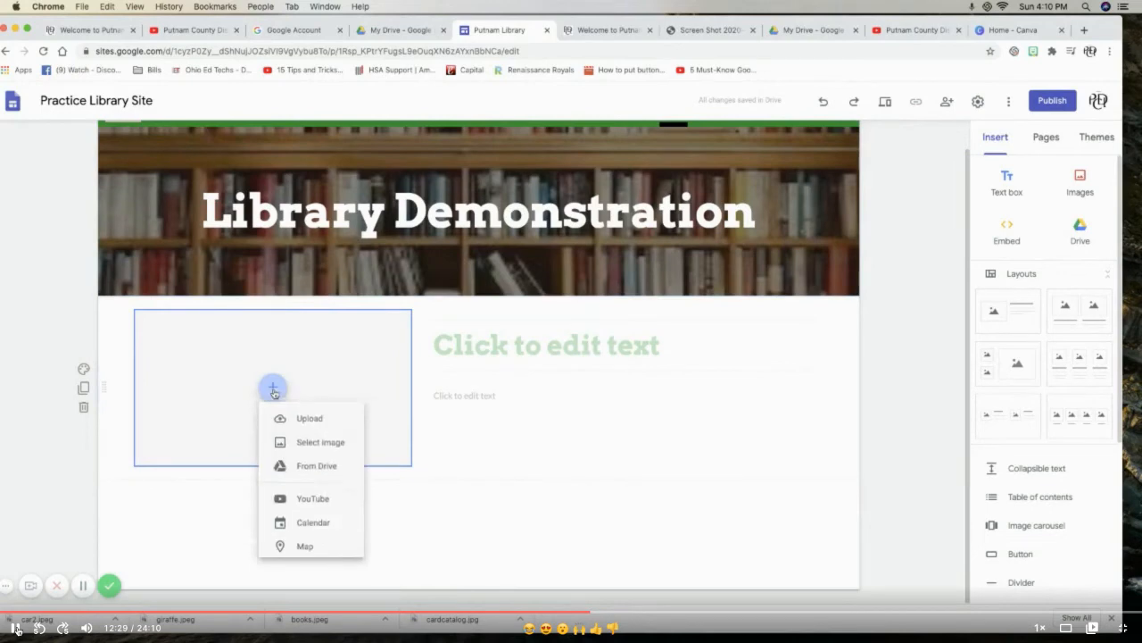
left_click(320, 451)
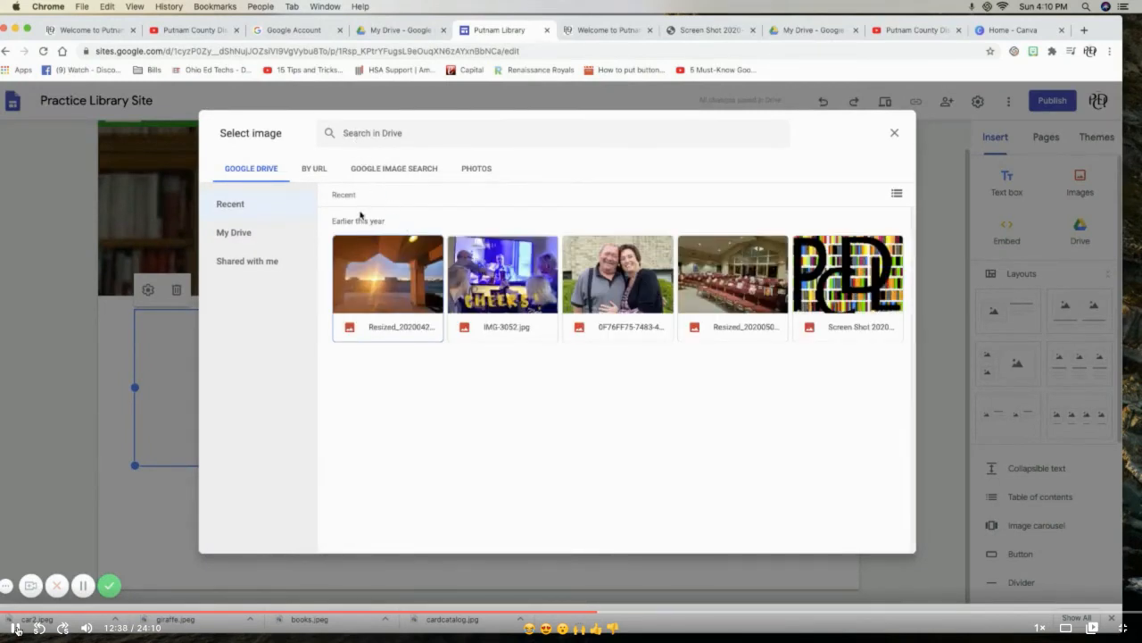
left_click(376, 169)
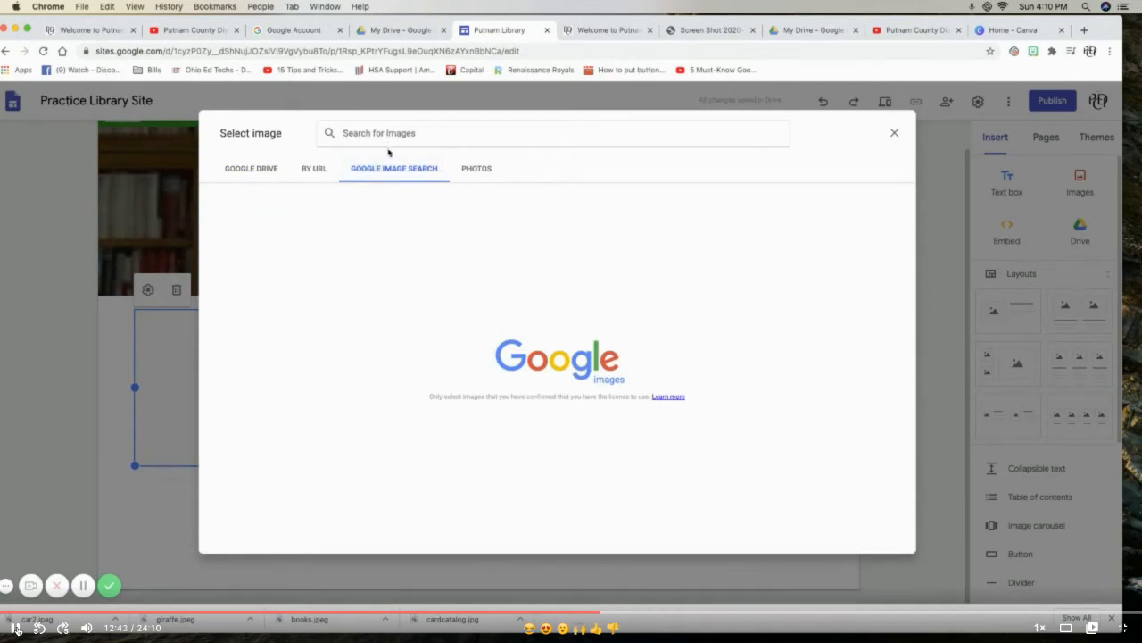
type("library")
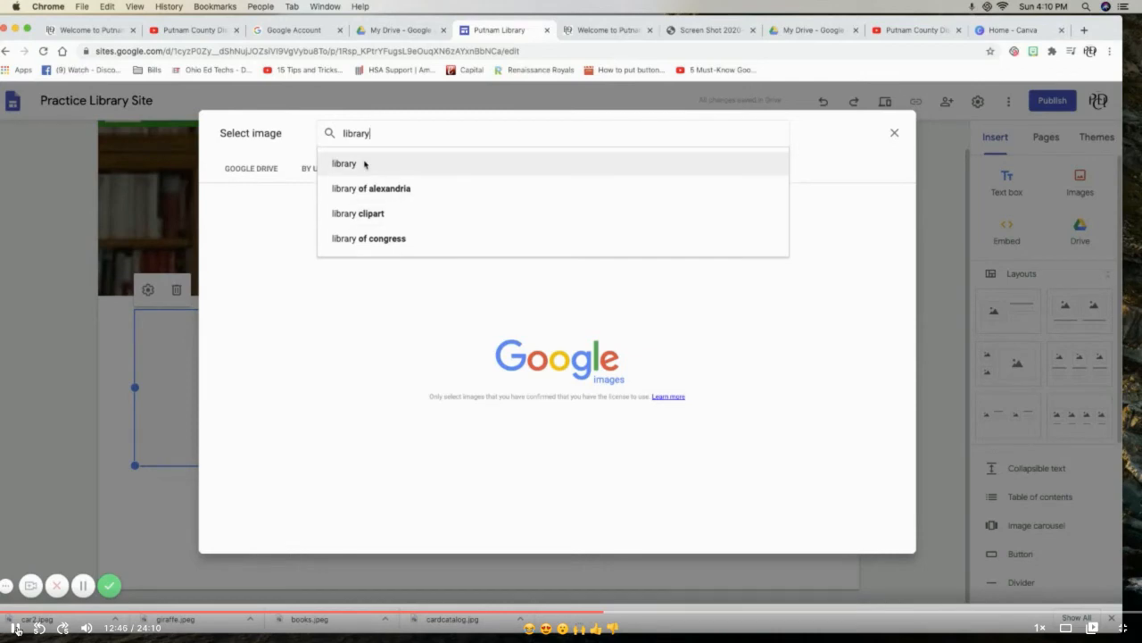
left_click(373, 214)
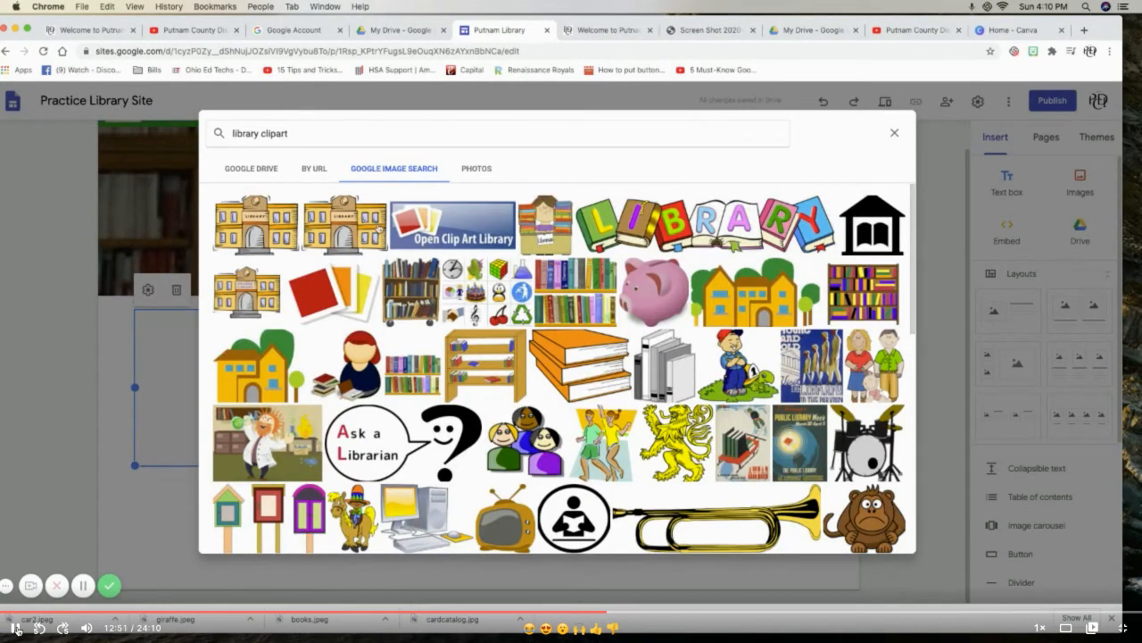
left_click(355, 228)
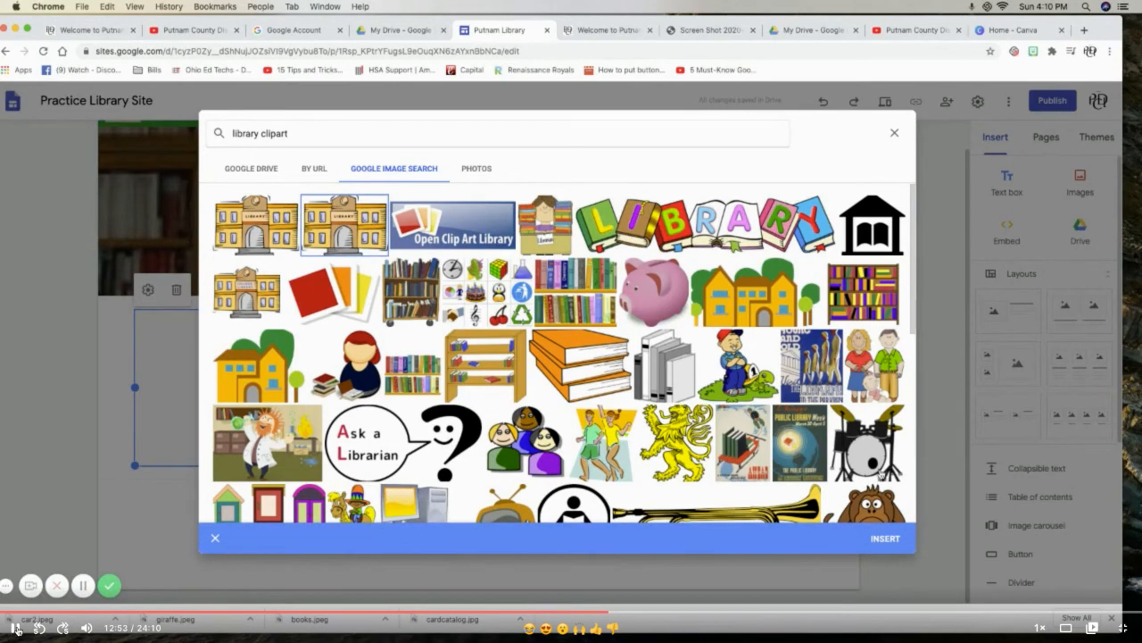
left_click(885, 539)
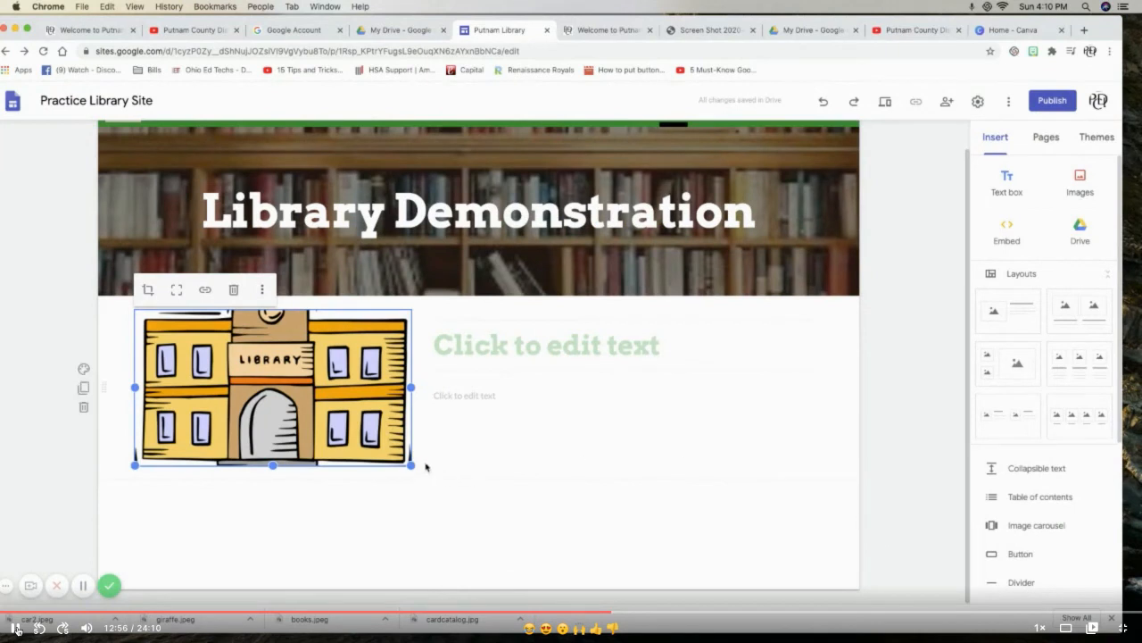
- Make the library building image slightly taller and move it to the right side of the text
mouse_move(411, 464)
left_mouse_down()
mouse_move(450, 502)
mouse_move(514, 528)
mouse_move(373, 464)
mouse_move(359, 469)
mouse_move(420, 478)
mouse_move(411, 473)
left_mouse_up()
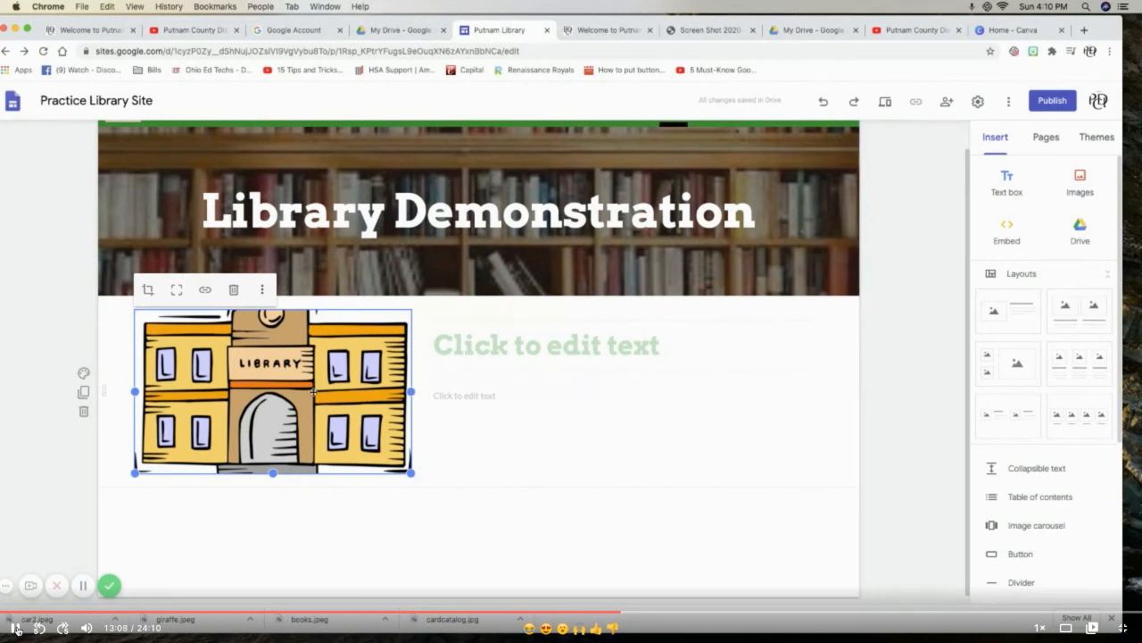
left_click_drag(306, 392, 683, 359)
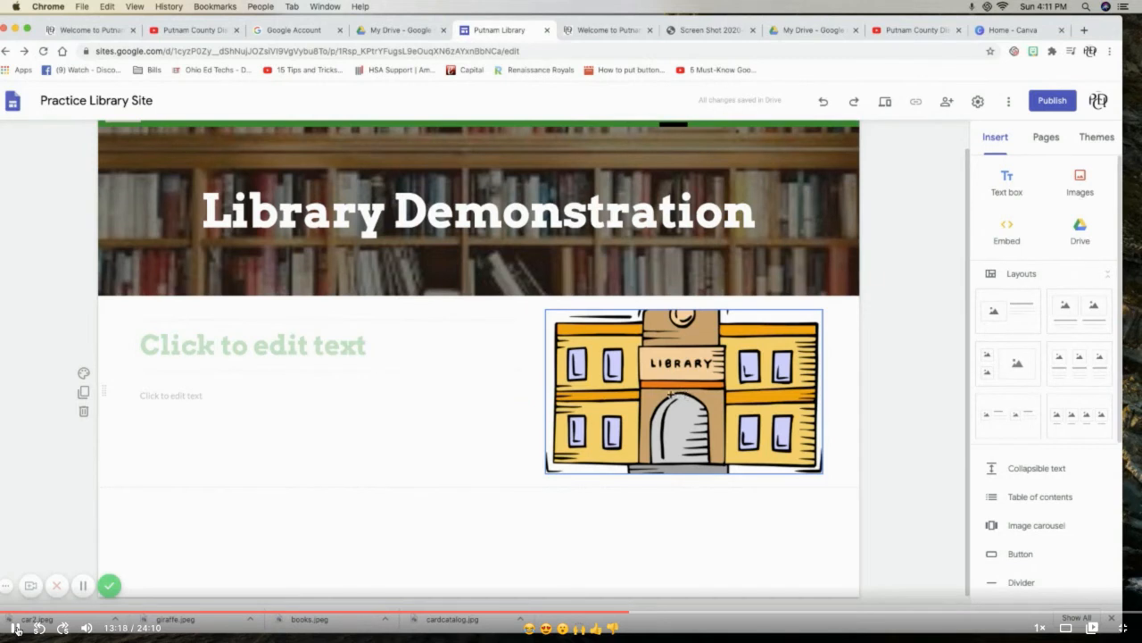
- Enter "Library" as the section's title, apply italic formatting and centre it
left_click(366, 349)
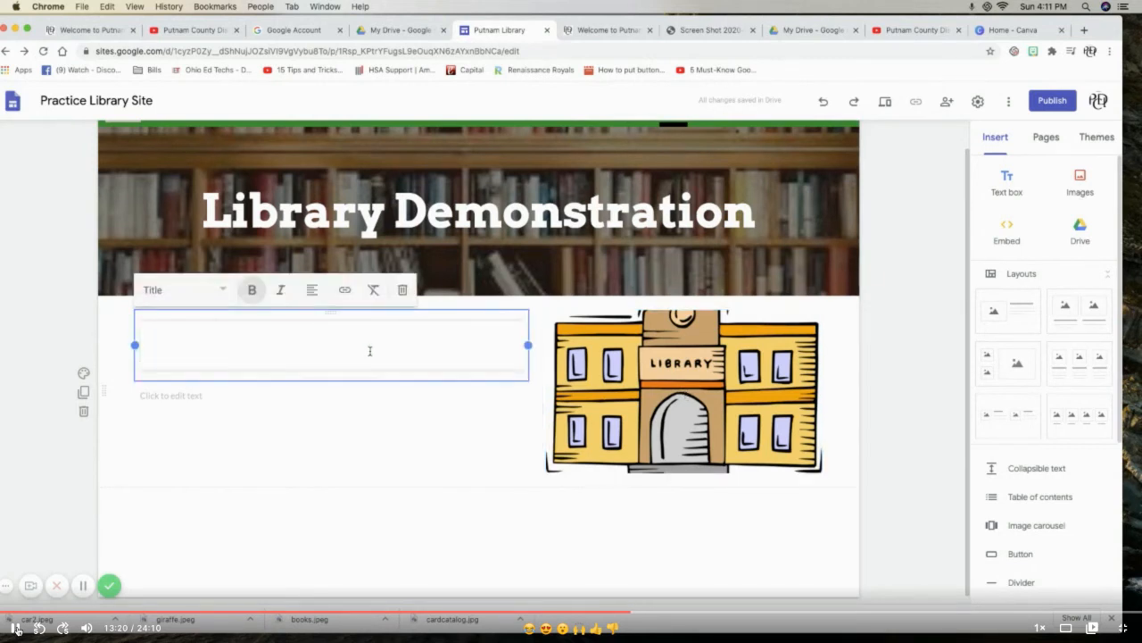
type("Library")
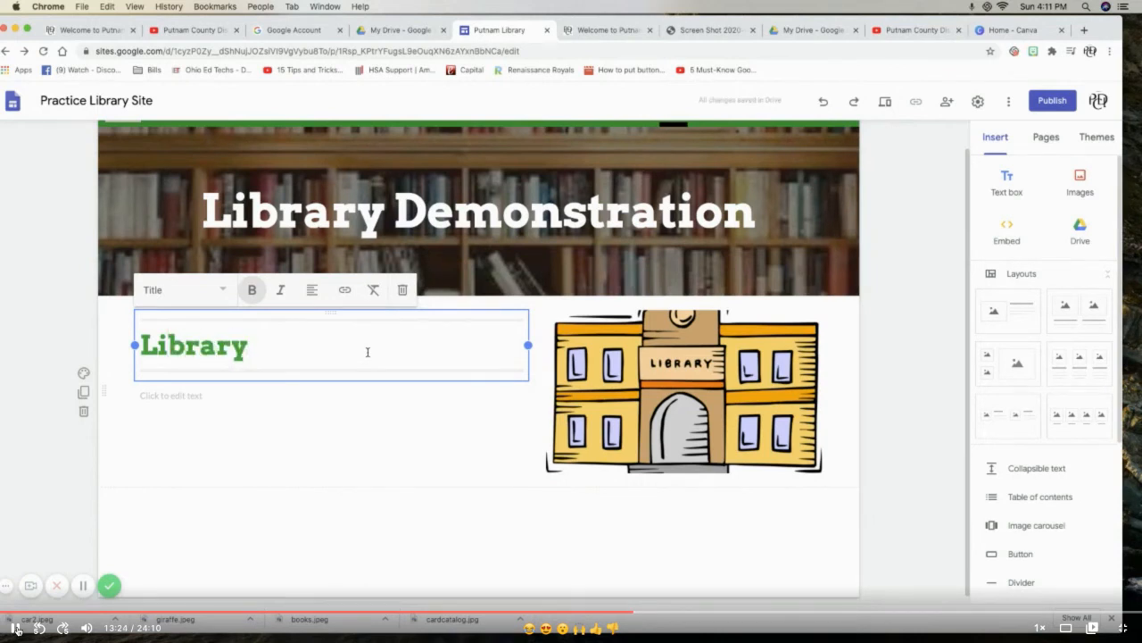
left_click(250, 294)
left_click(281, 293)
left_click(310, 298)
left_click(308, 329)
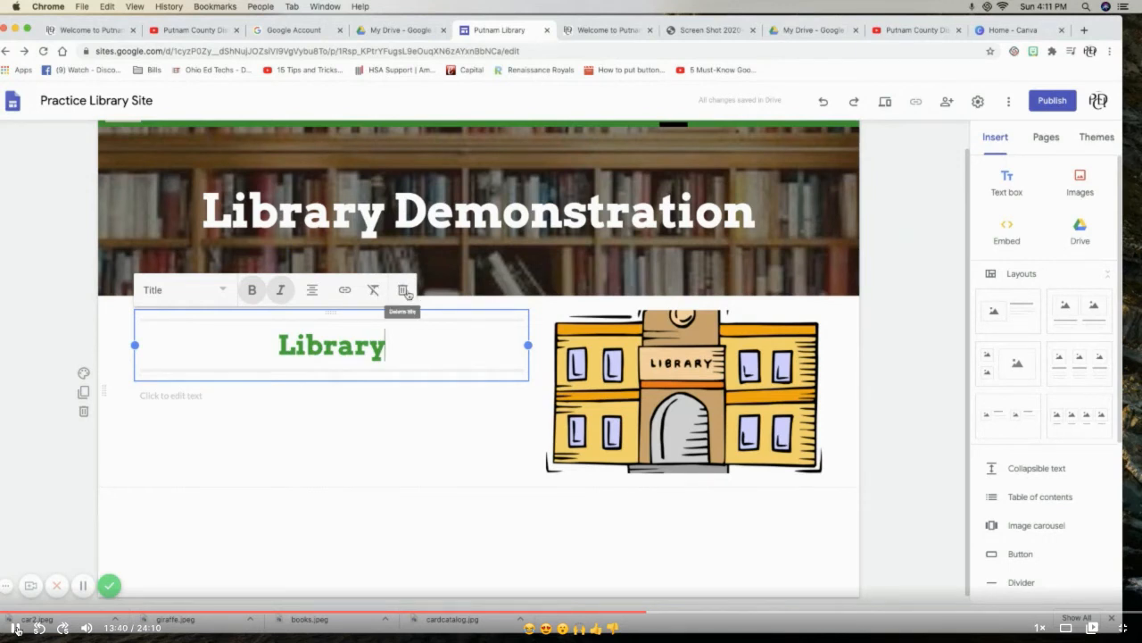
- Try the Emphasis 1 and Emphasis 2 backgrounds on the Library section
left_click(84, 374)
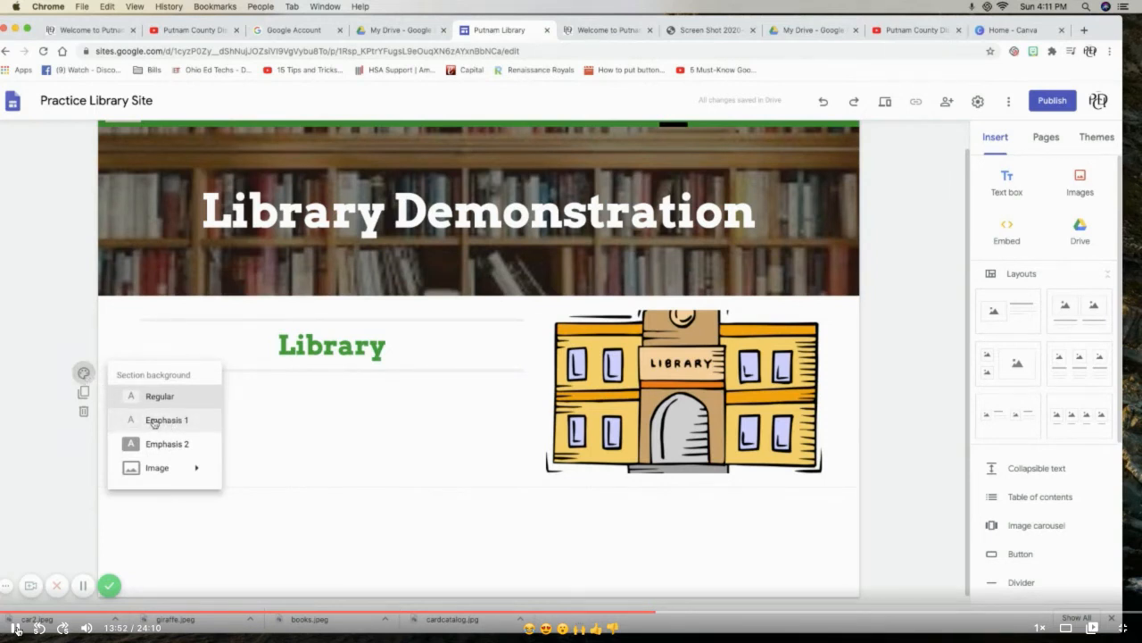
left_click(153, 420)
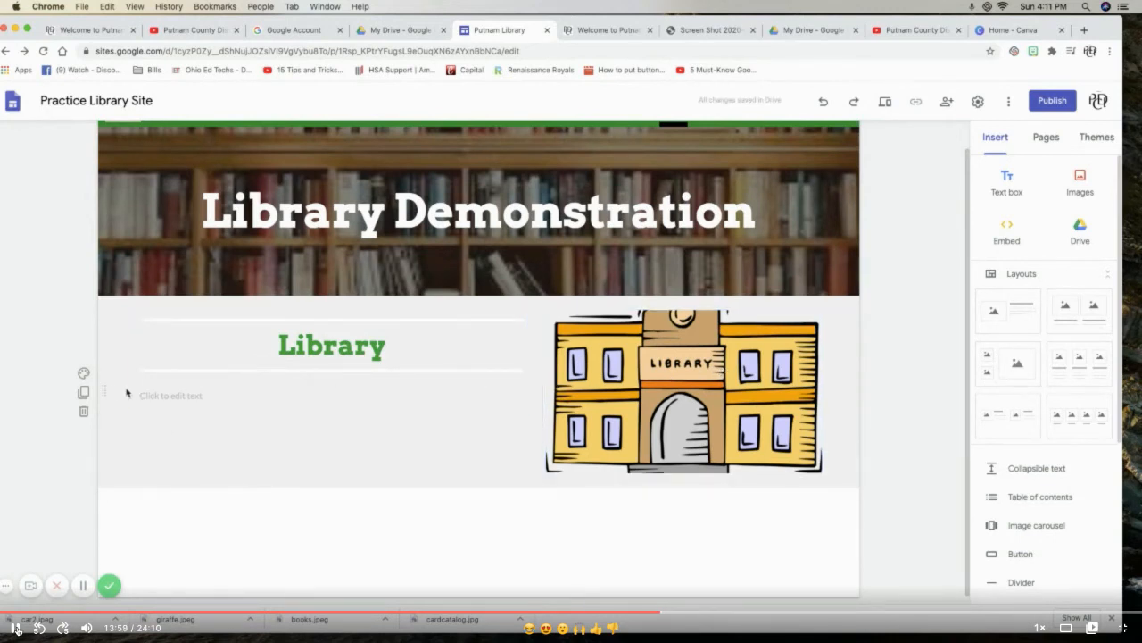
left_click(83, 373)
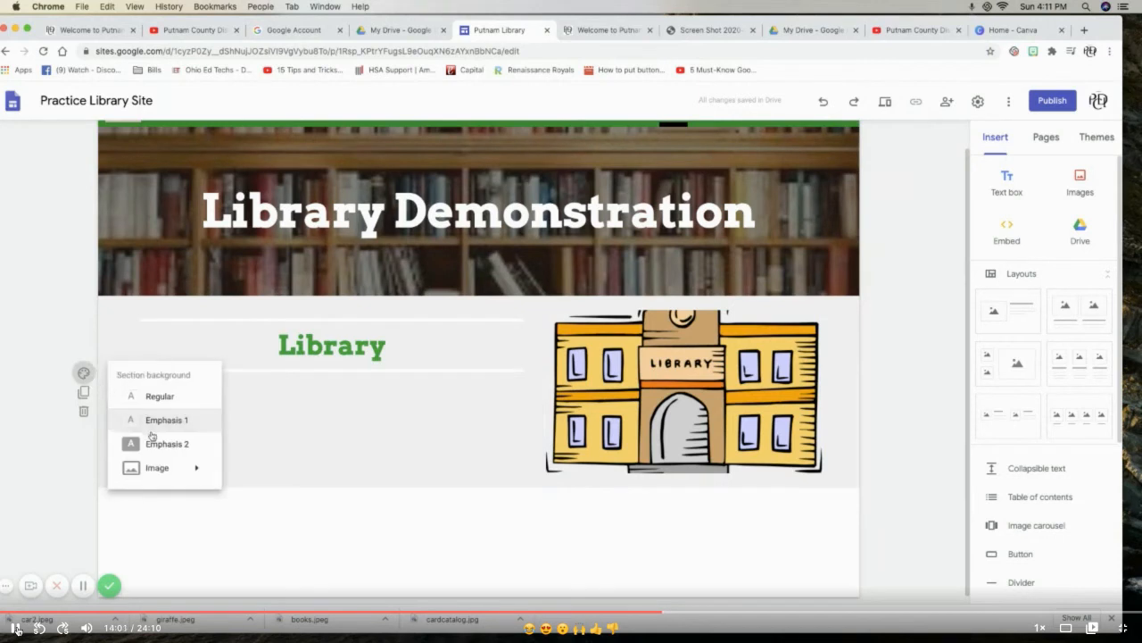
left_click(162, 445)
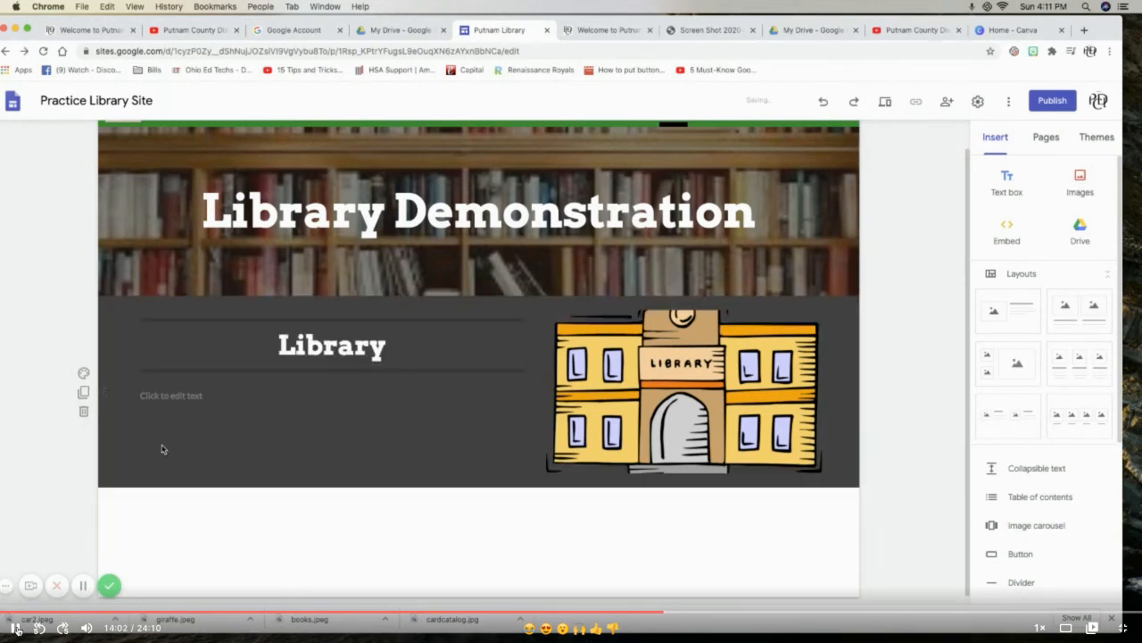
- Set the Library section's background to the gallery image of grey diagonal planks
left_click(83, 373)
mouse_move(164, 476)
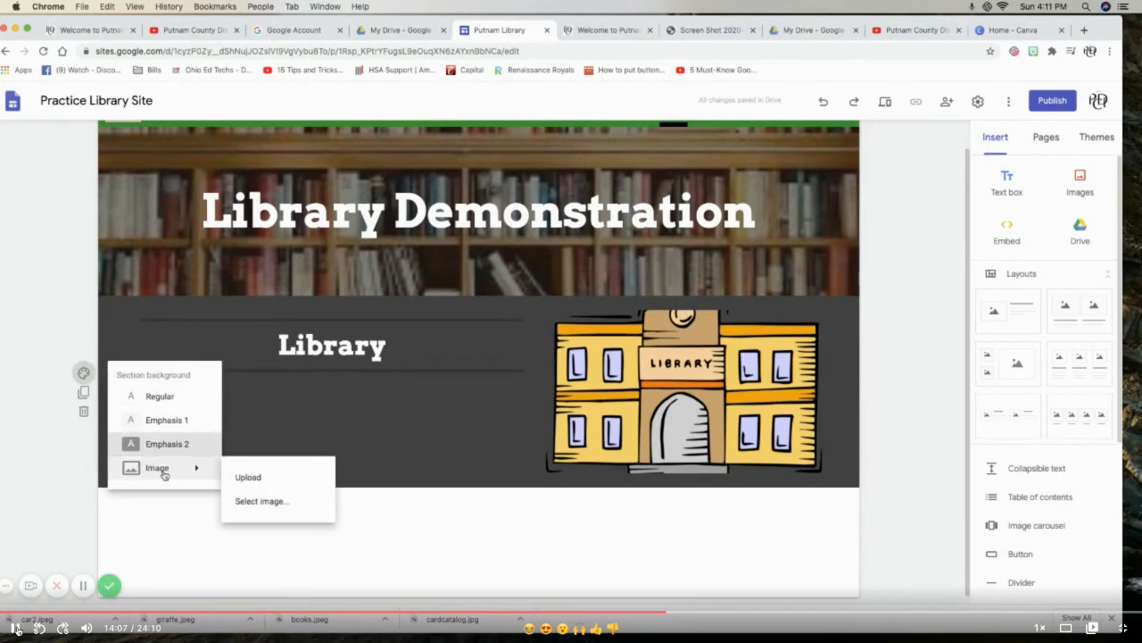
left_click(258, 501)
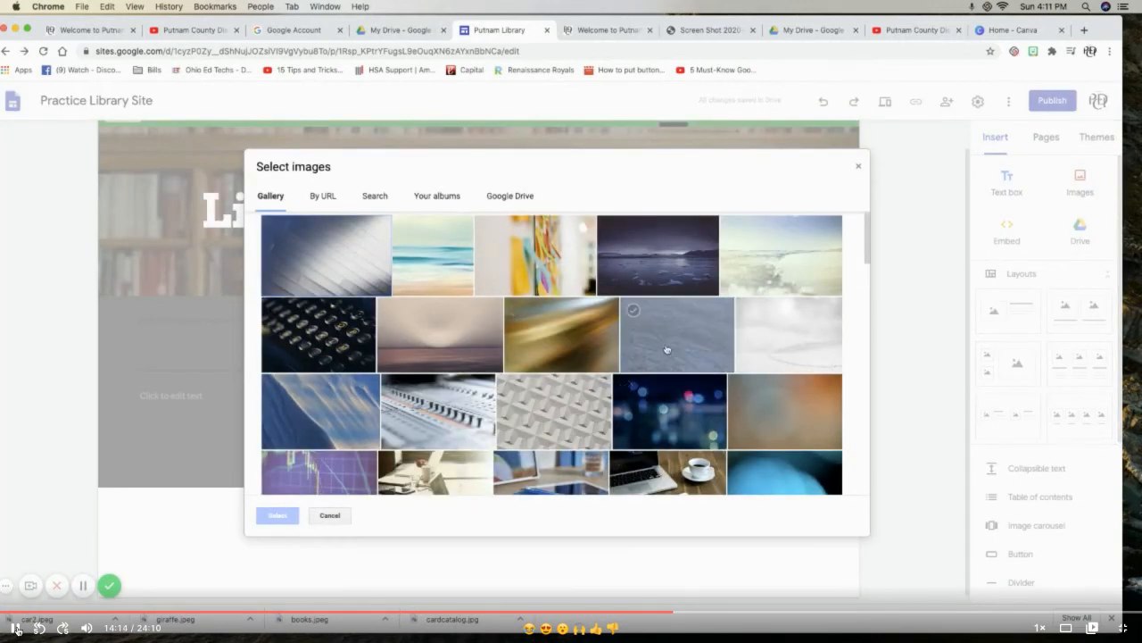
left_click(356, 250)
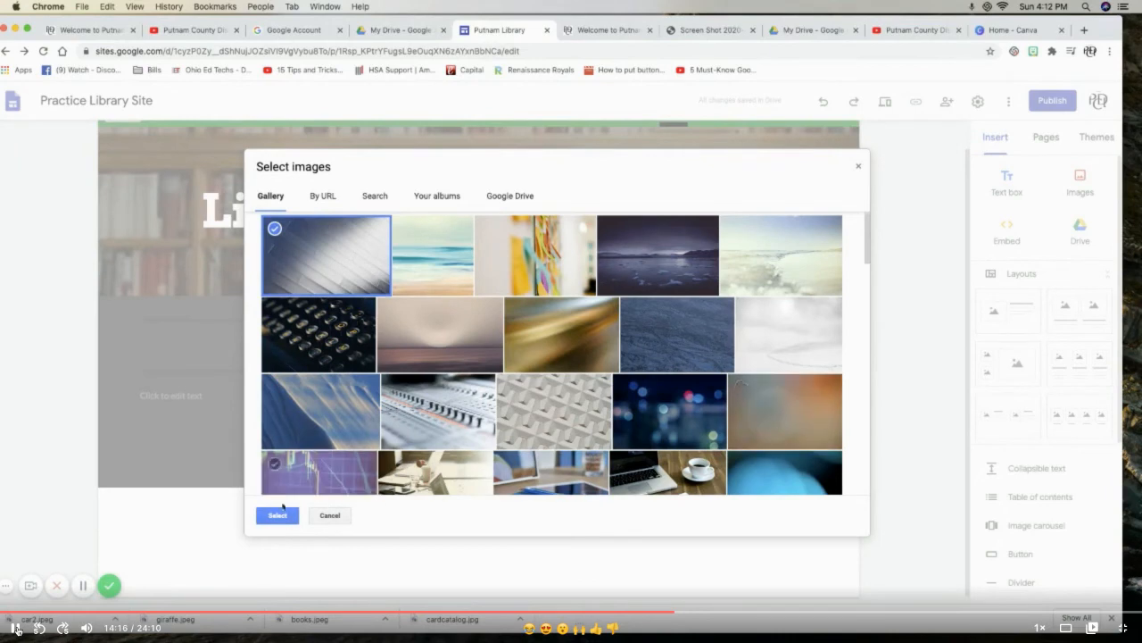
left_click(277, 515)
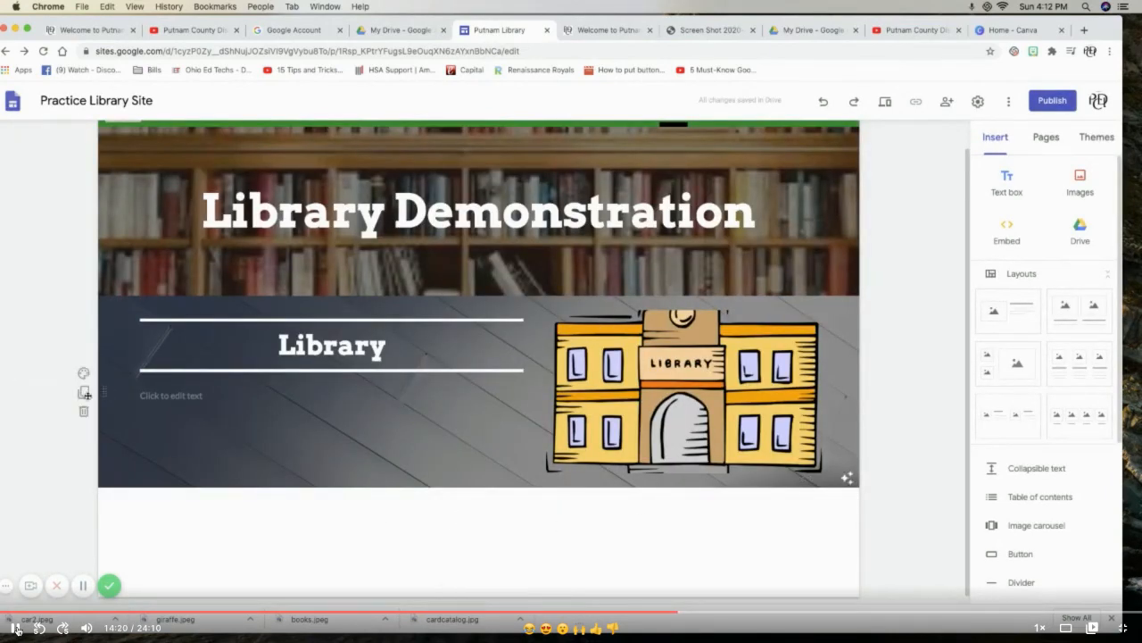
left_click(84, 374)
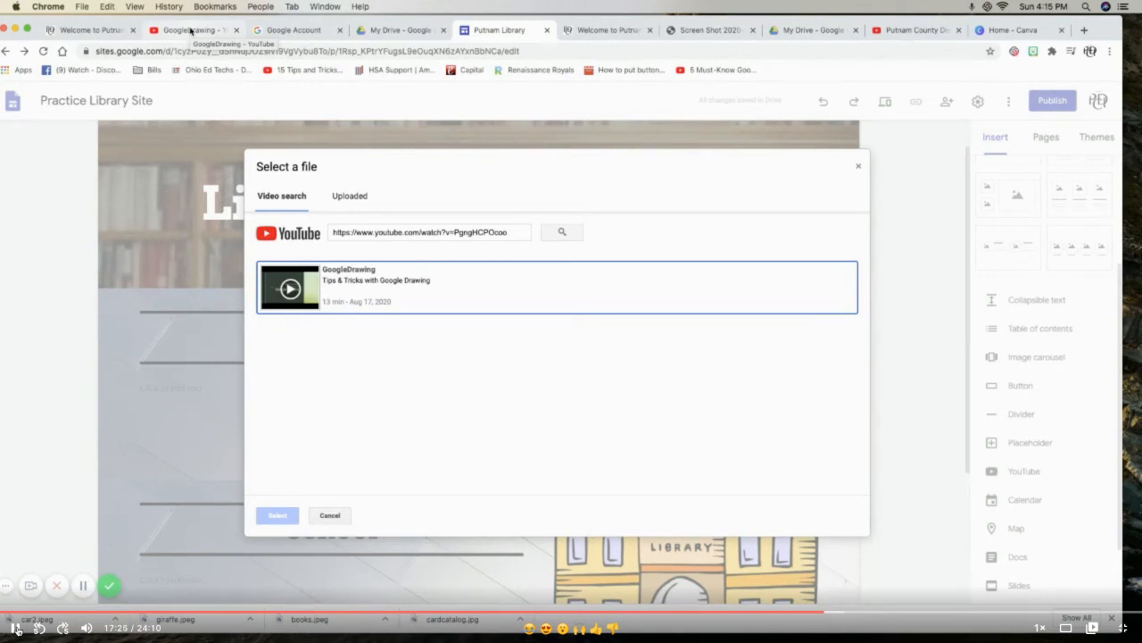
- Insert the GoogleDrawing video from the YouTube search results into the Home page
left_click(347, 278)
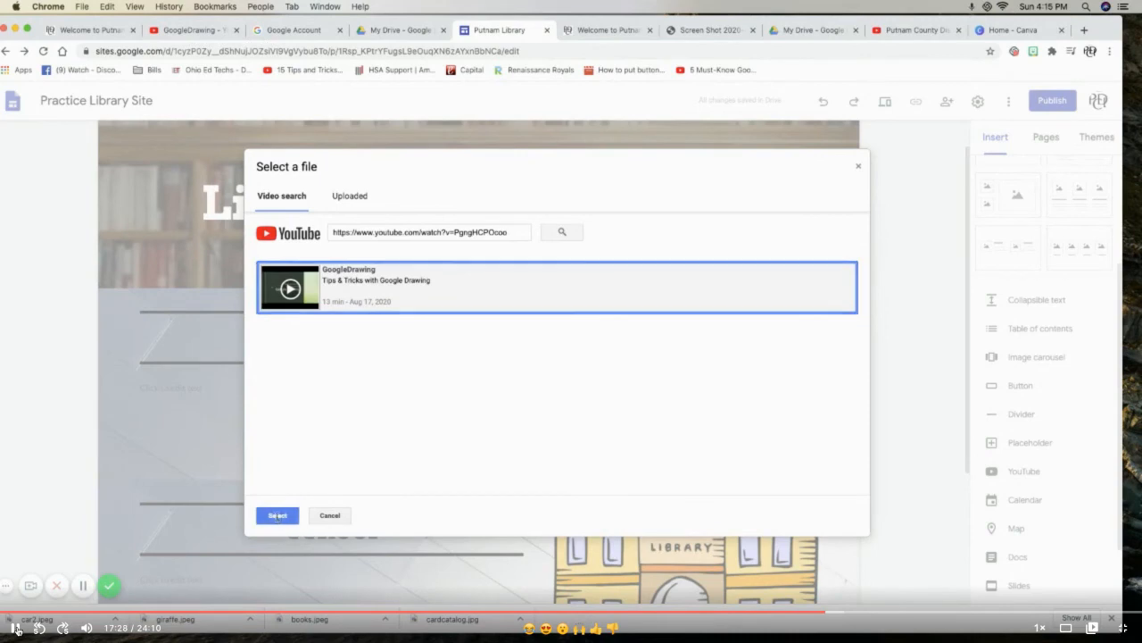
left_click(277, 516)
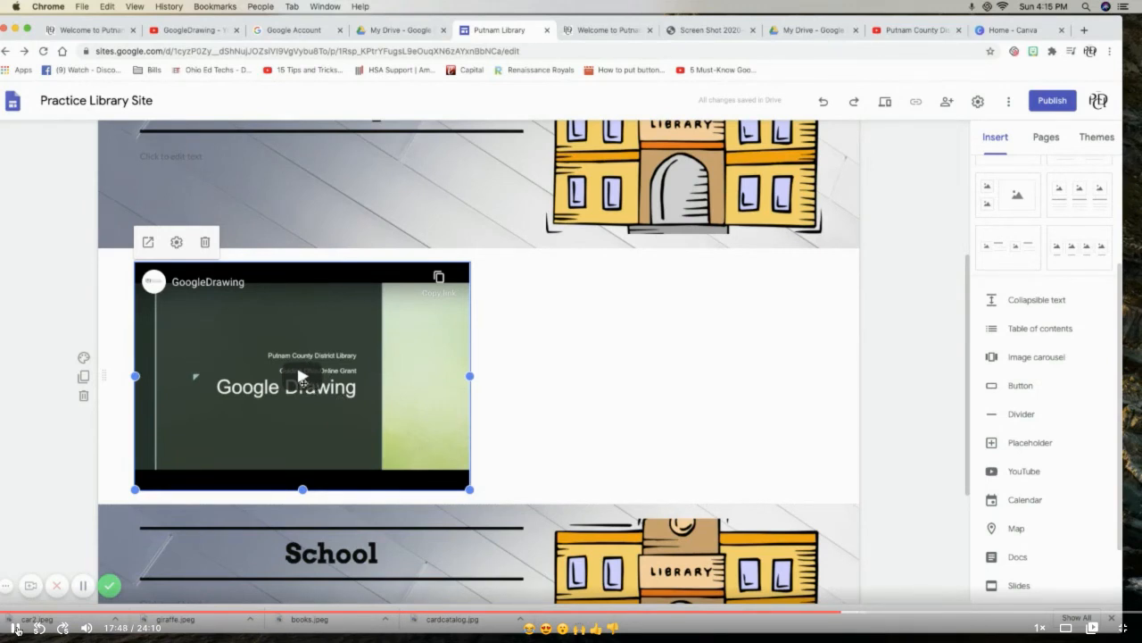
- Shrink the GoogleDrawing video to about two thirds of its width and centre it in its section
left_click_drag(280, 297, 508, 306)
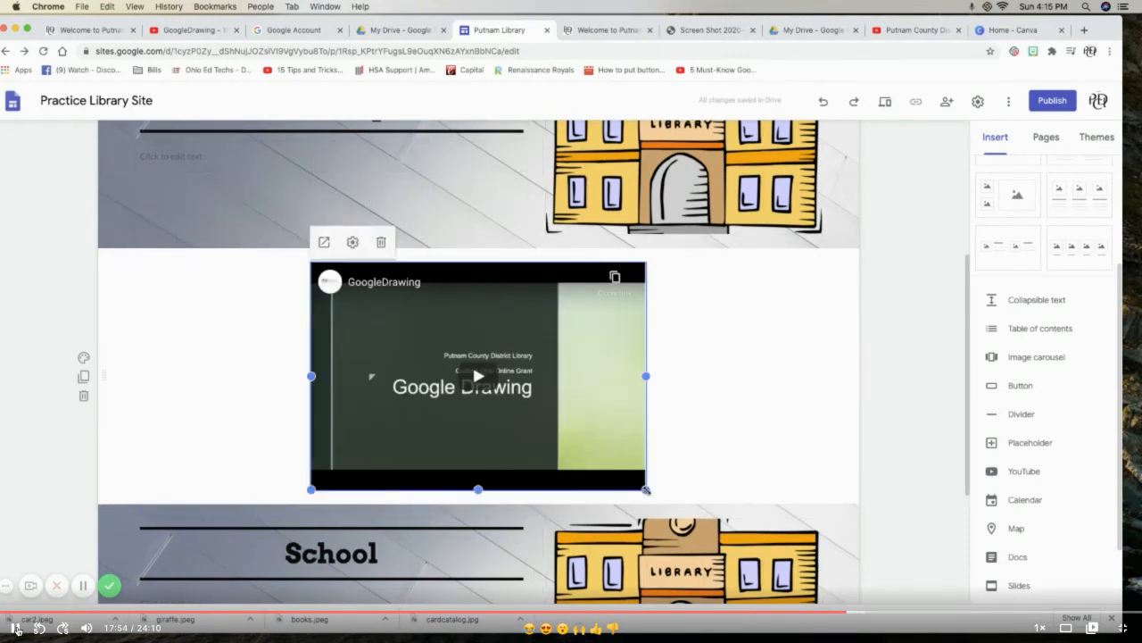
left_click_drag(647, 489, 528, 412)
left_click_drag(425, 308, 499, 302)
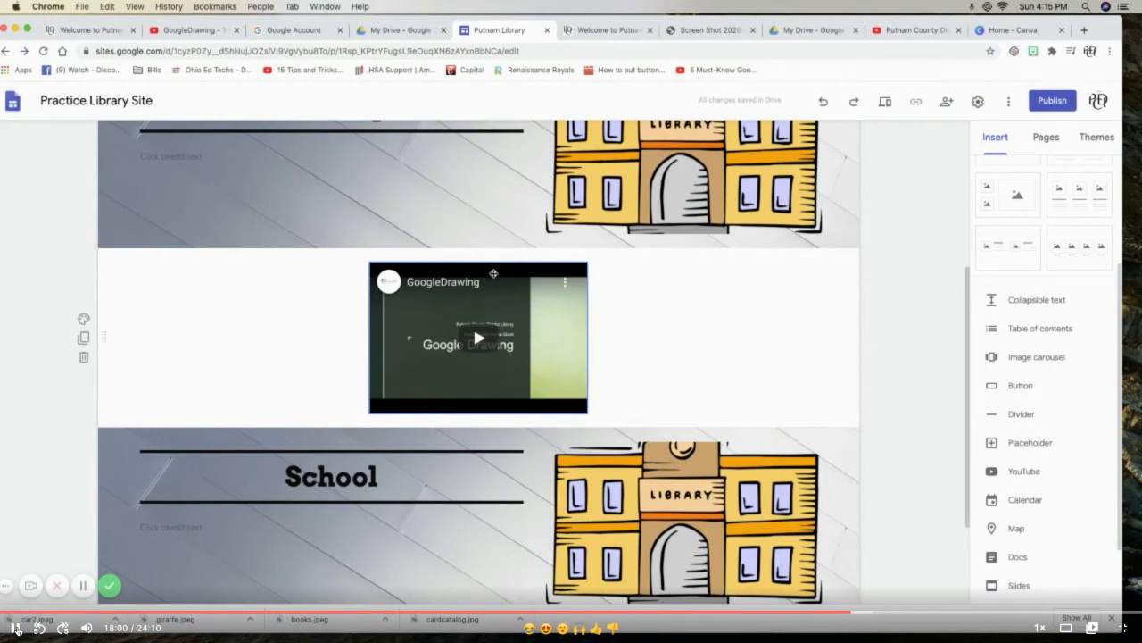
left_click_drag(495, 273, 502, 275)
- Start inserting a map on the Home page, ready for its location to be entered
scroll(955, 294, "up", 5)
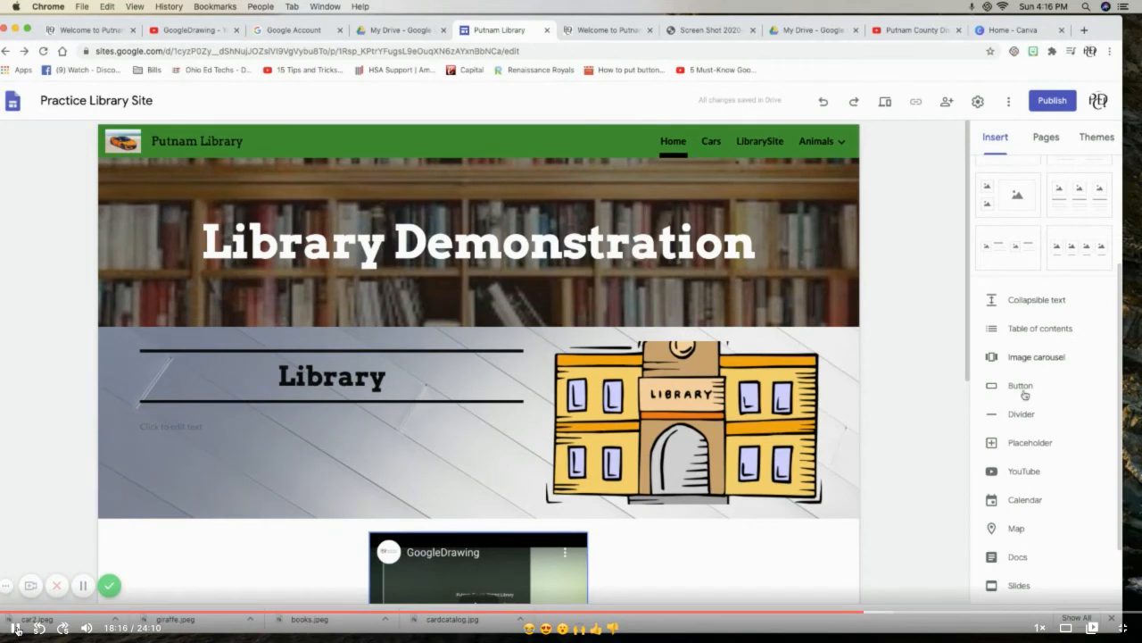
left_click(1015, 530)
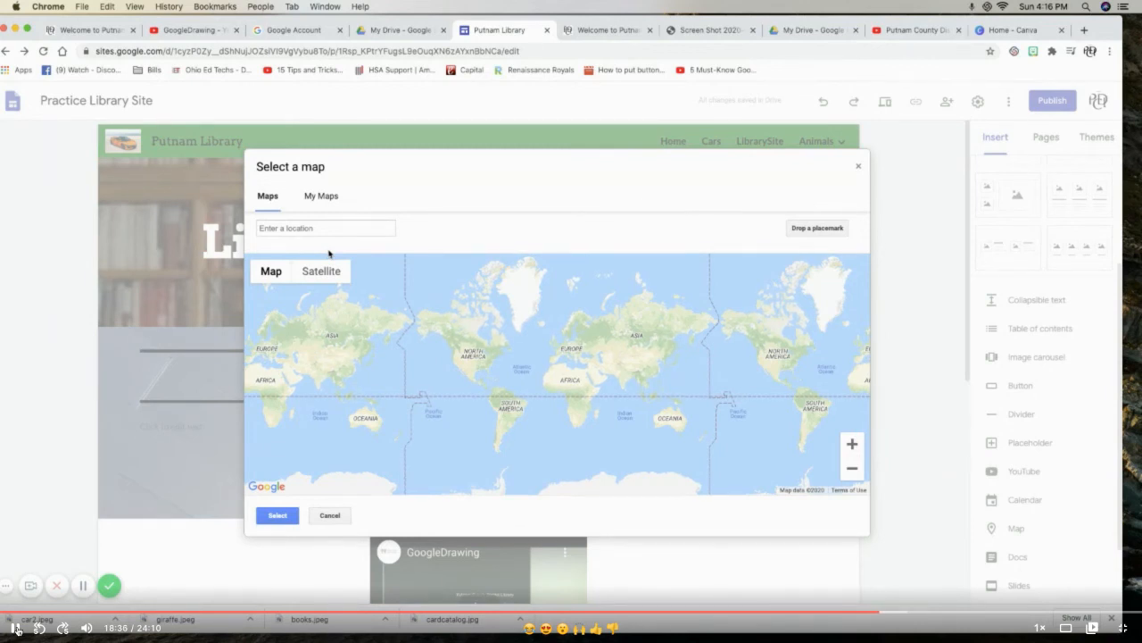
left_click(280, 227)
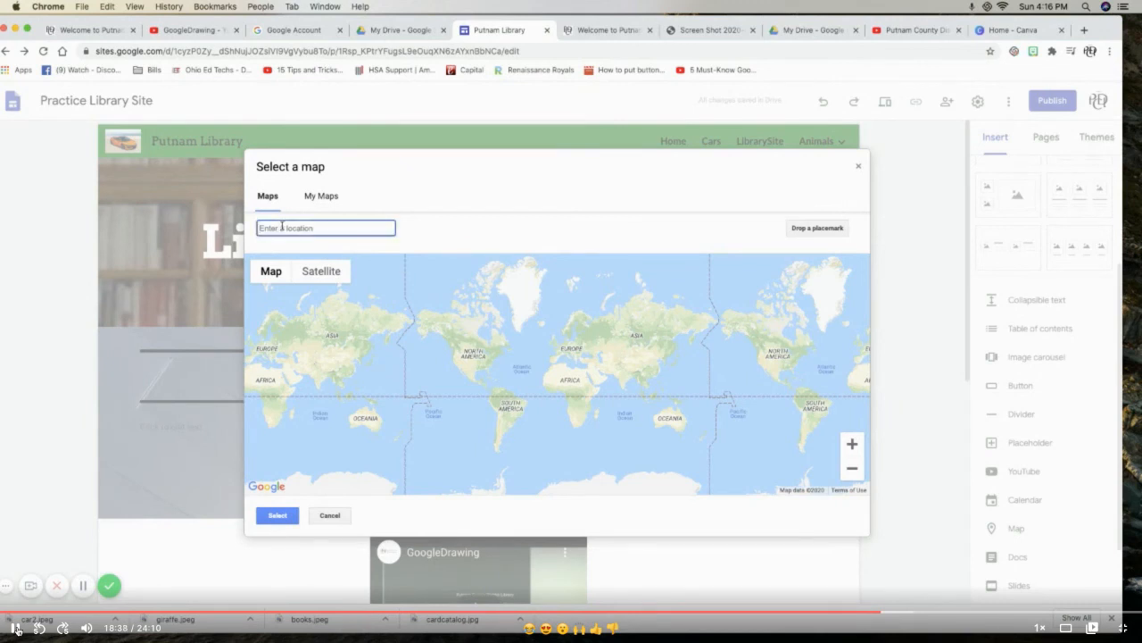
type("13")
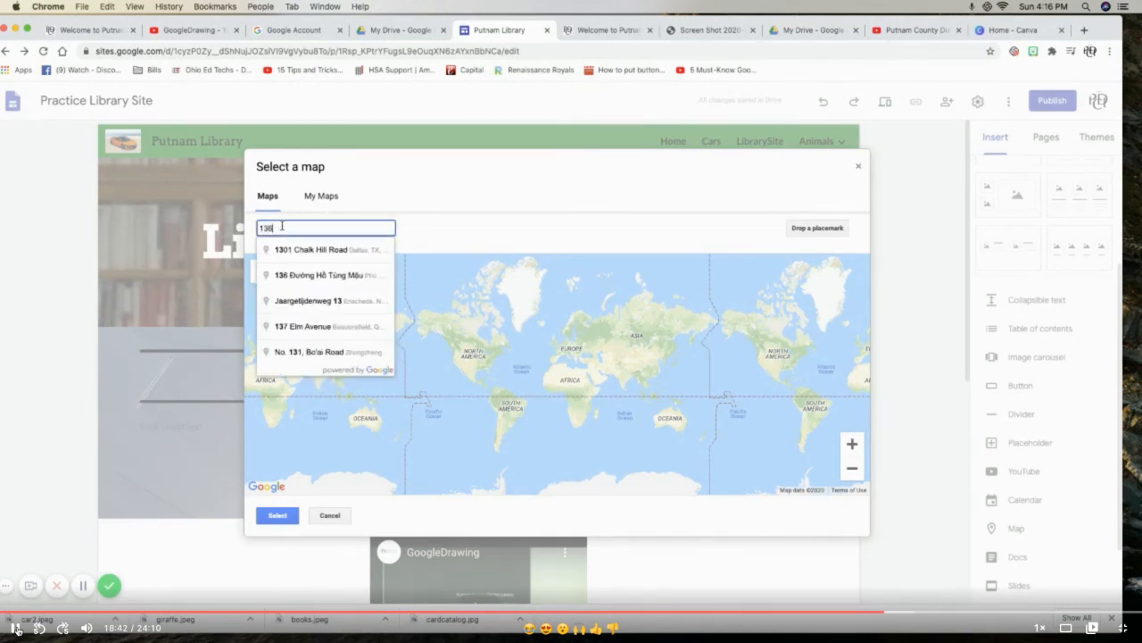
key("BackSpace")
key("BackSpace")
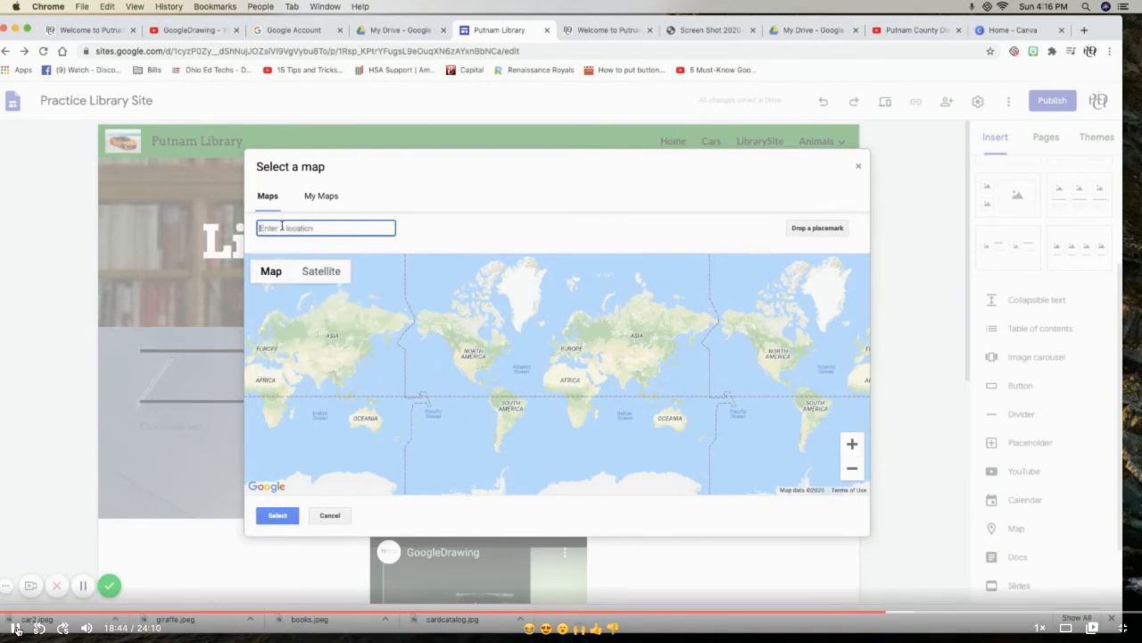
- Search for Putnam Parkway, Ottawa, OH, USA and insert its map into the Home page
type("putna")
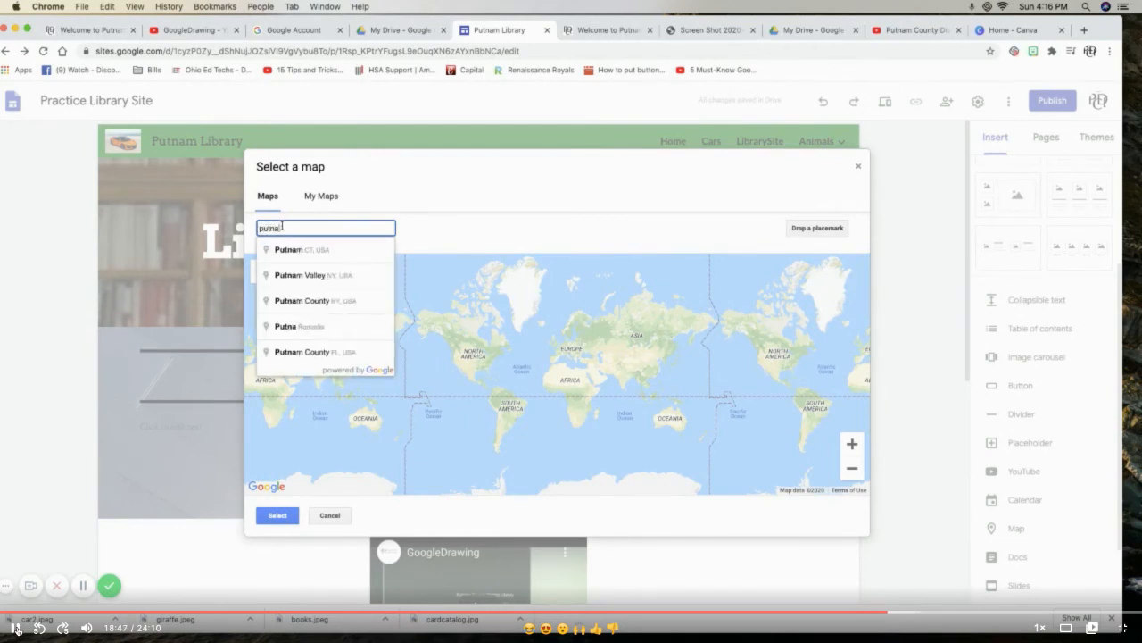
type("m p")
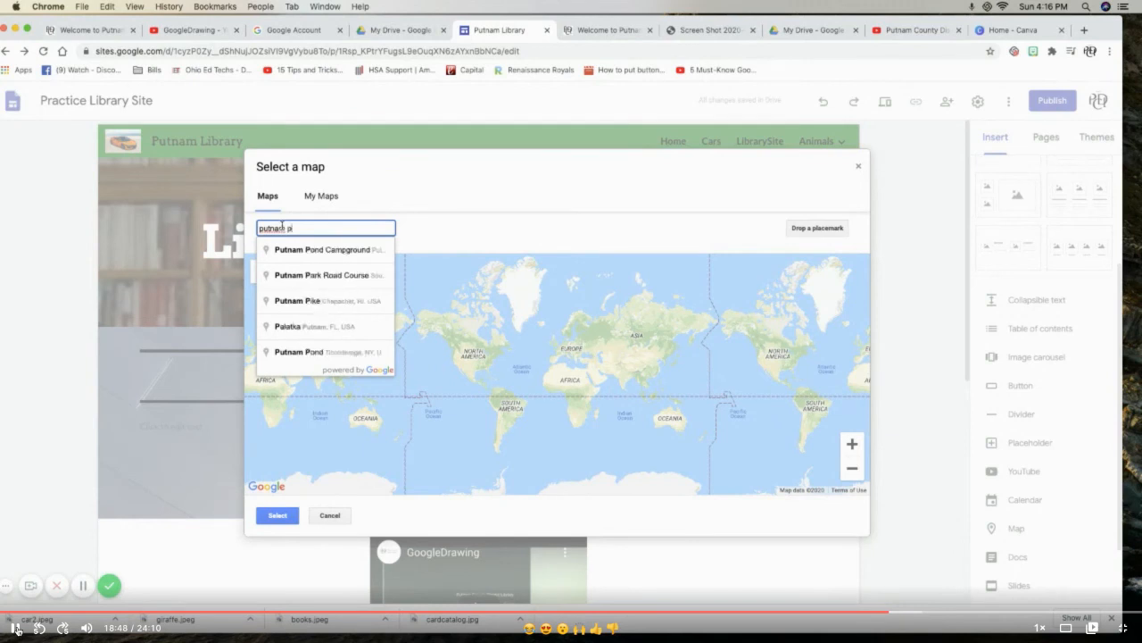
type("ark")
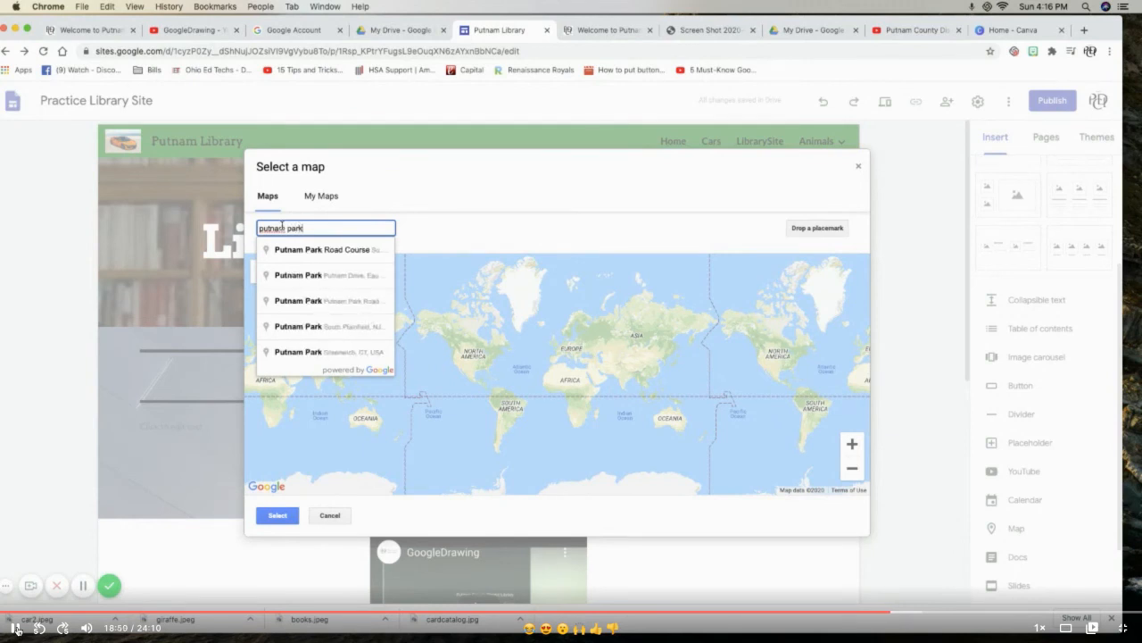
type("way ottaw")
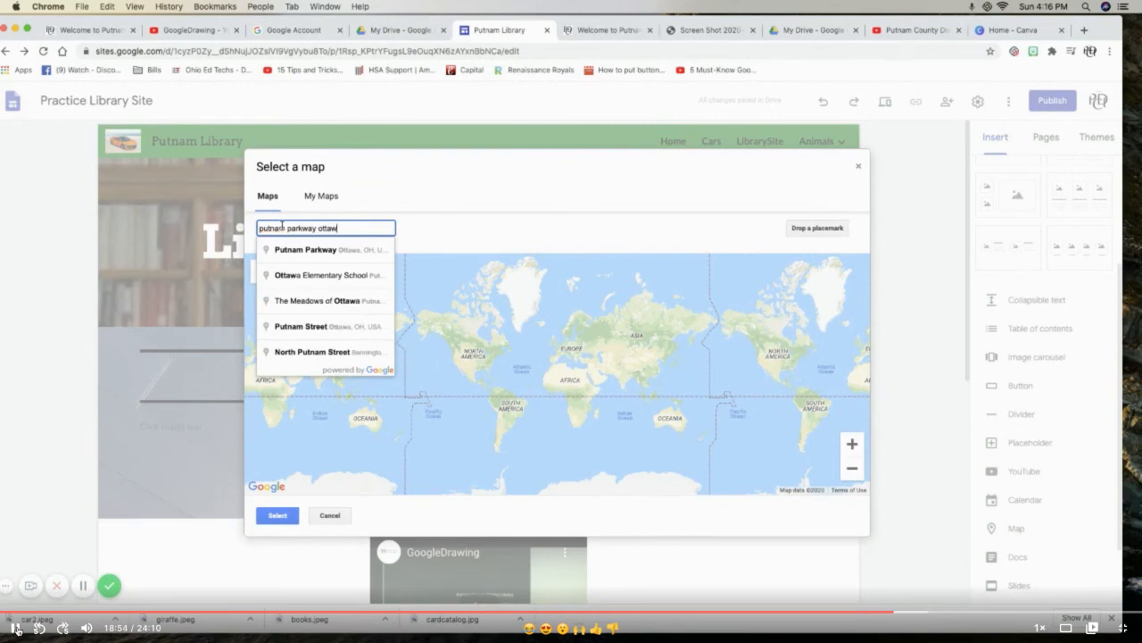
left_click(329, 253)
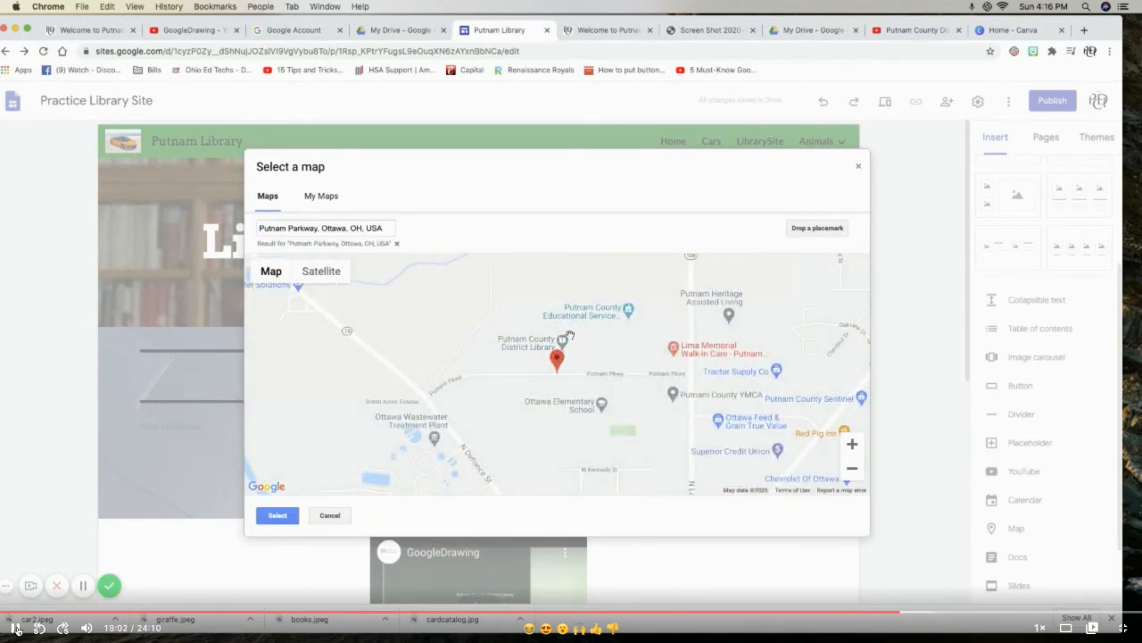
left_click(279, 516)
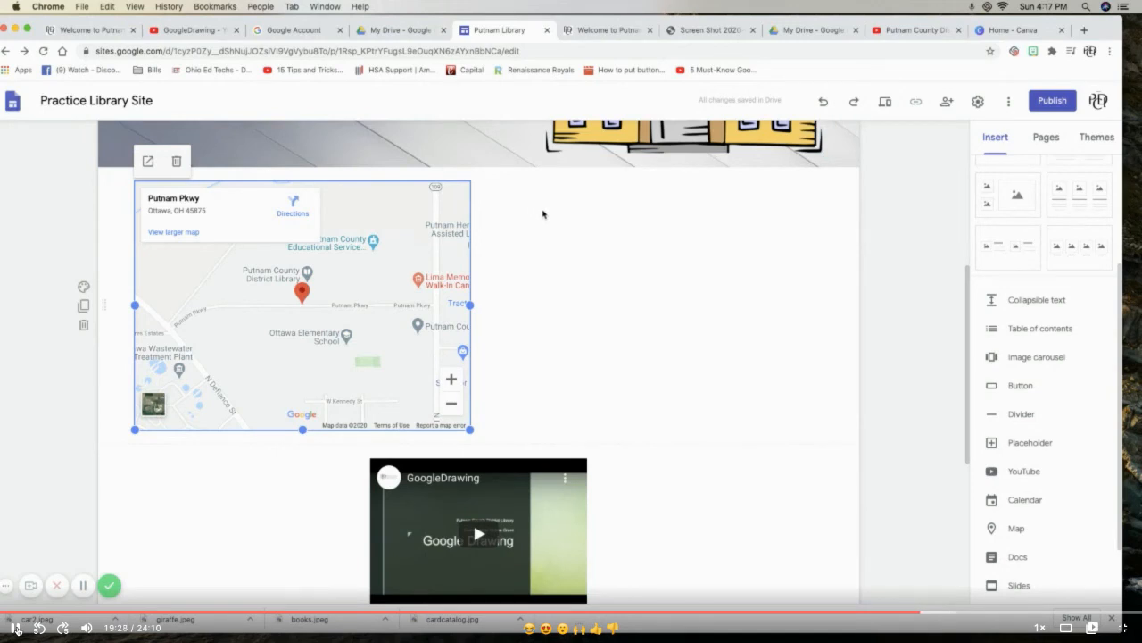
left_click(17, 630)
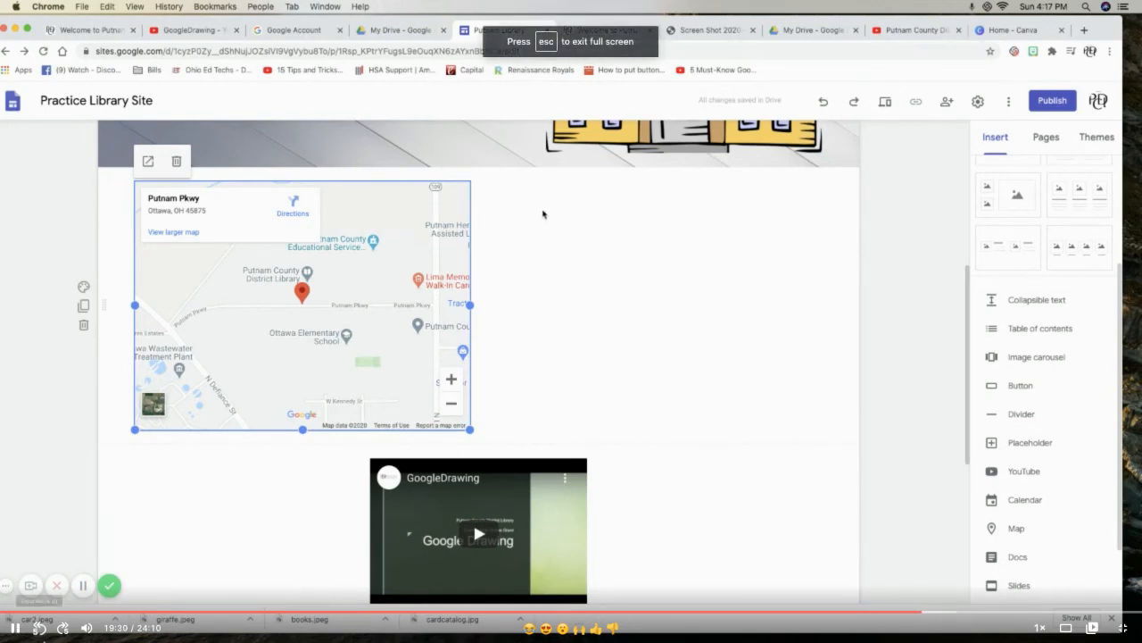
mouse_move(75, 640)
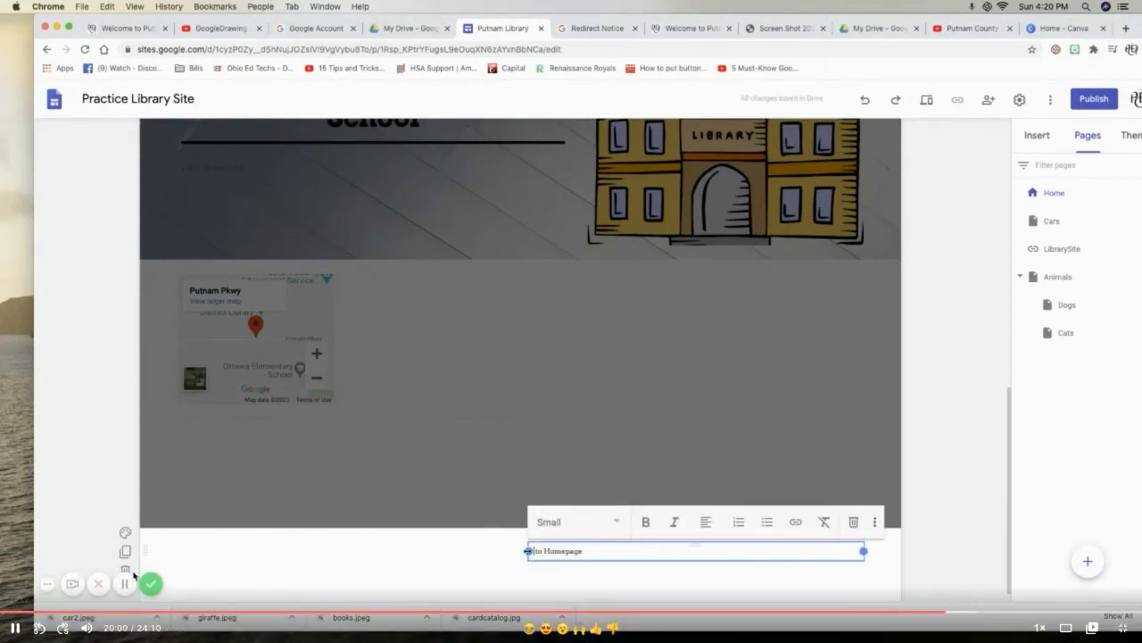
key("space")
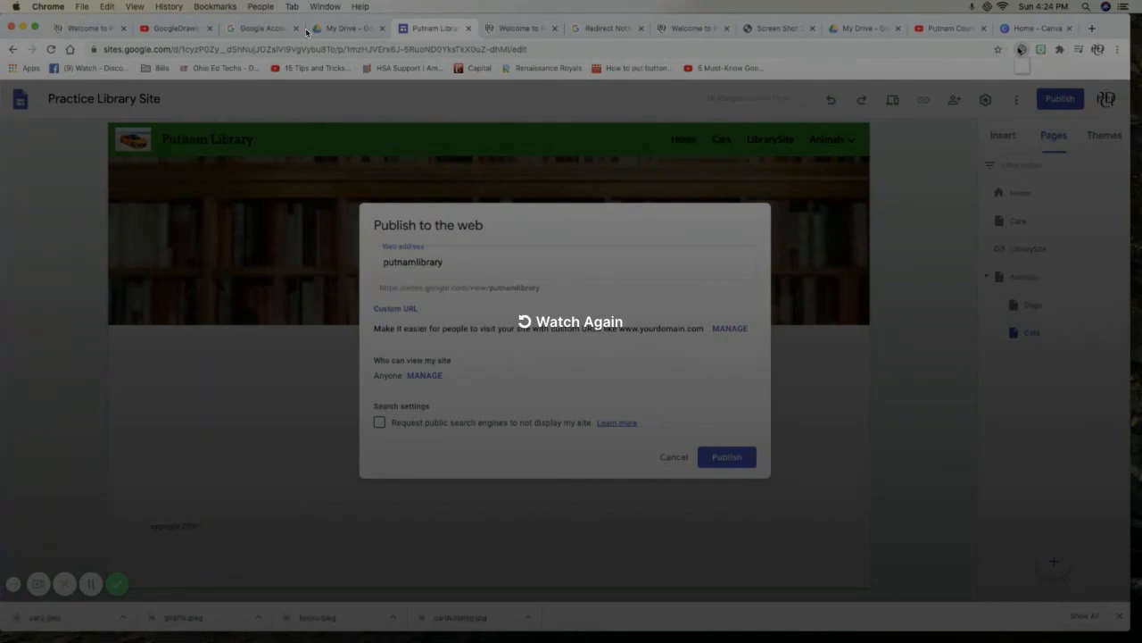
left_click(563, 321)
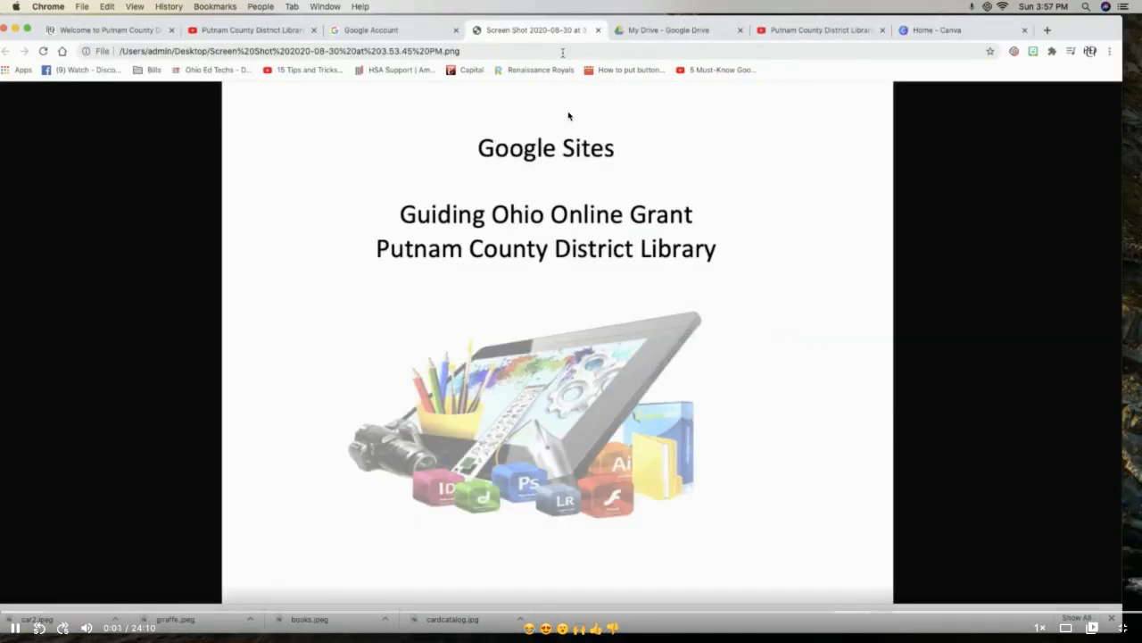
key("space")
key("space")
left_click(14, 627)
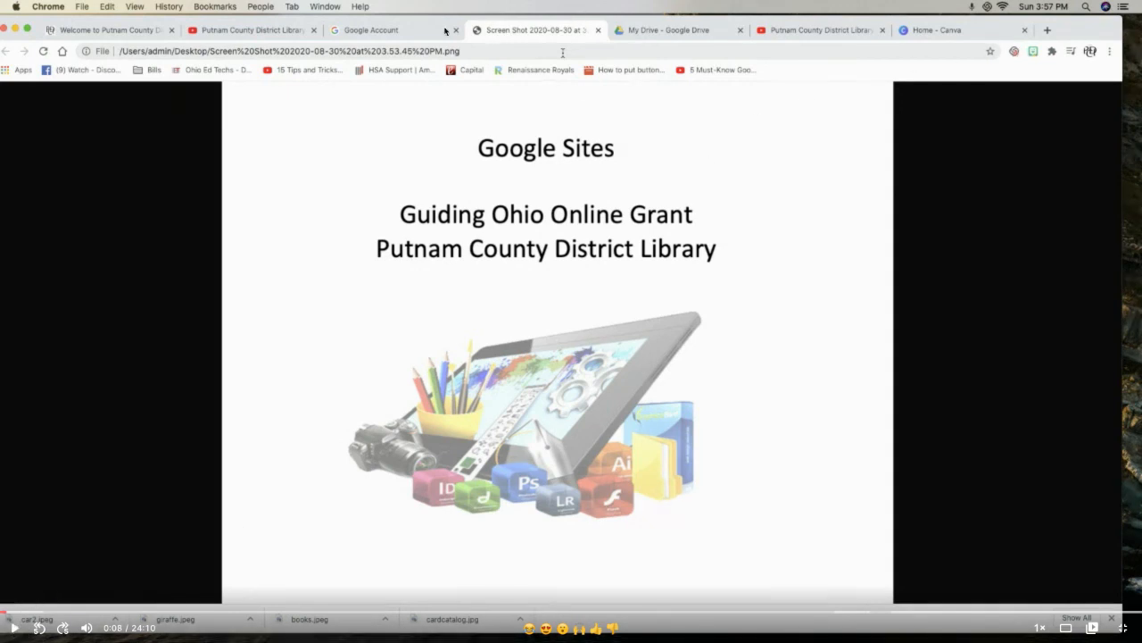